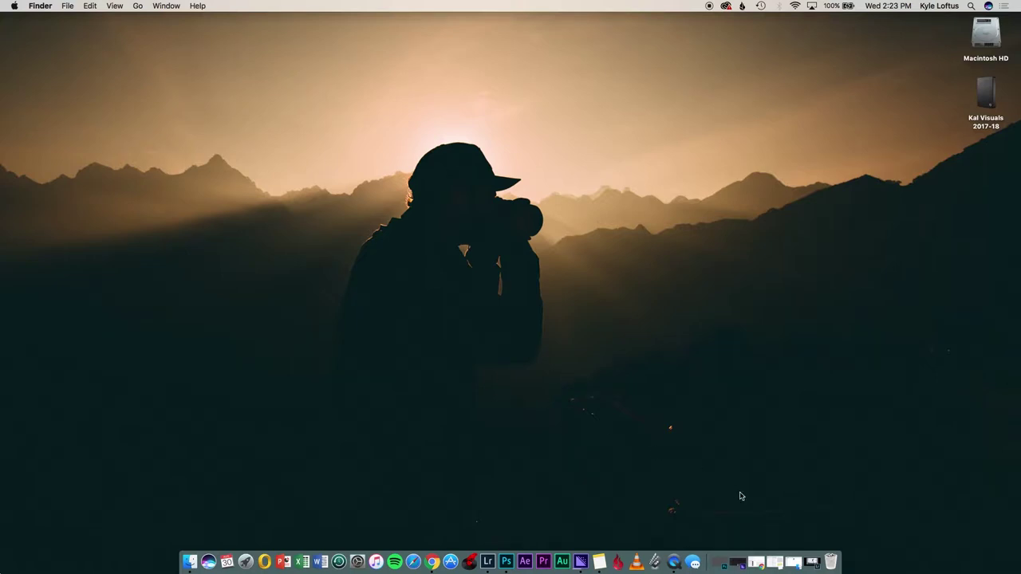
Restore the minimized Lightroom window from the Dock
click(812, 559)
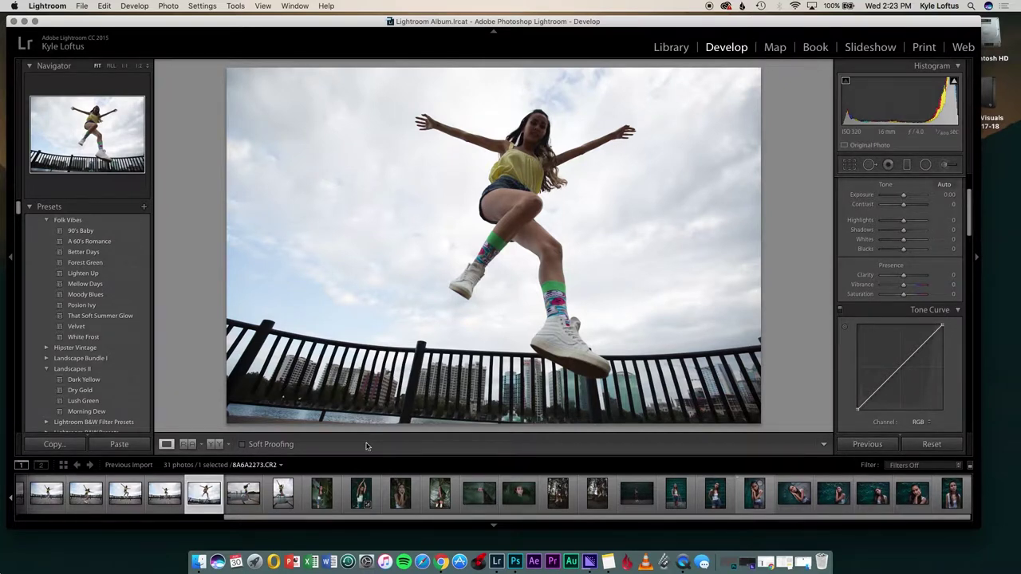
Load the leaf-framed finger-on-lips portrait from the filmstrip and apply the 90's Baby preset
click(359, 491)
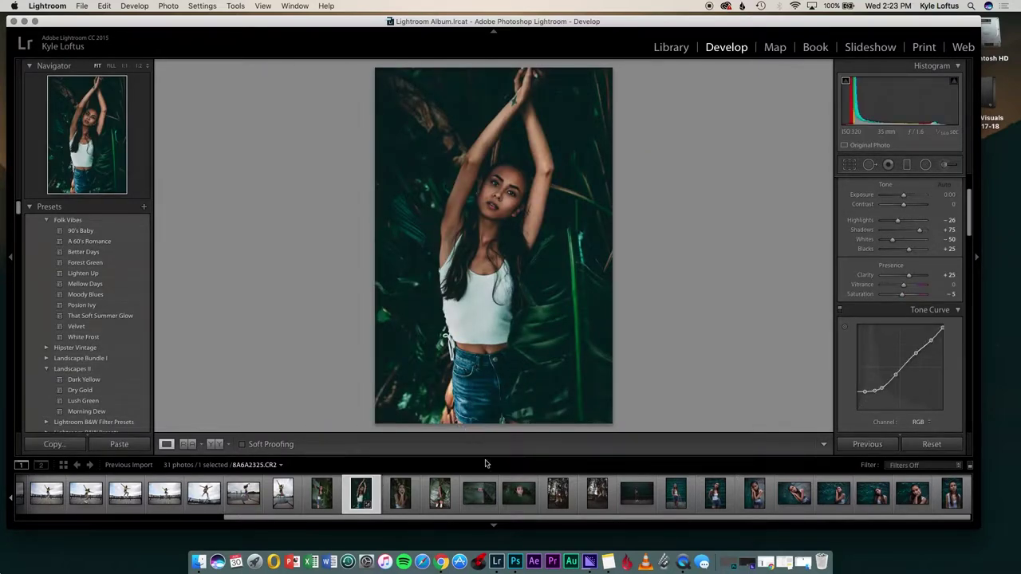
click(511, 492)
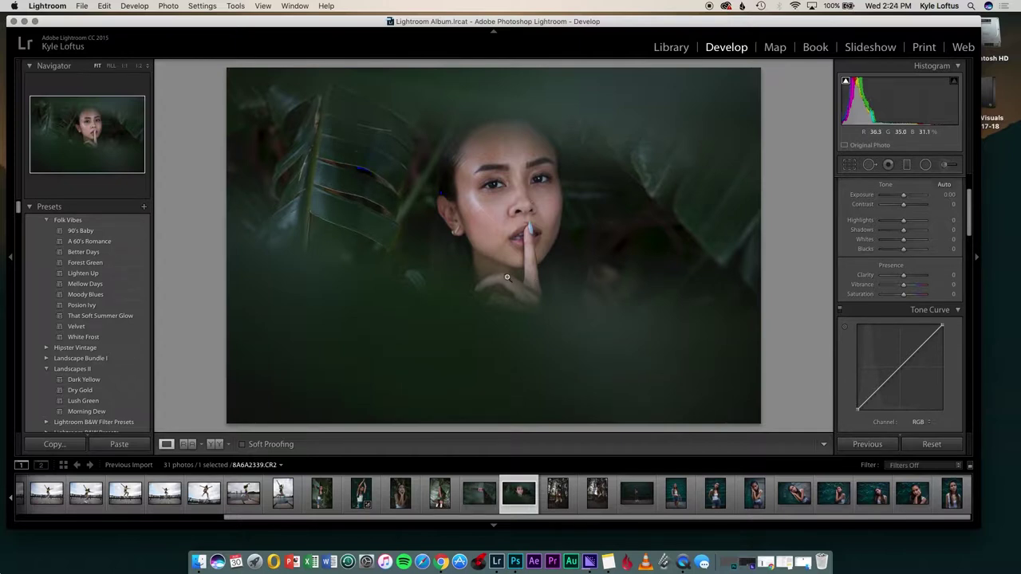
click(85, 233)
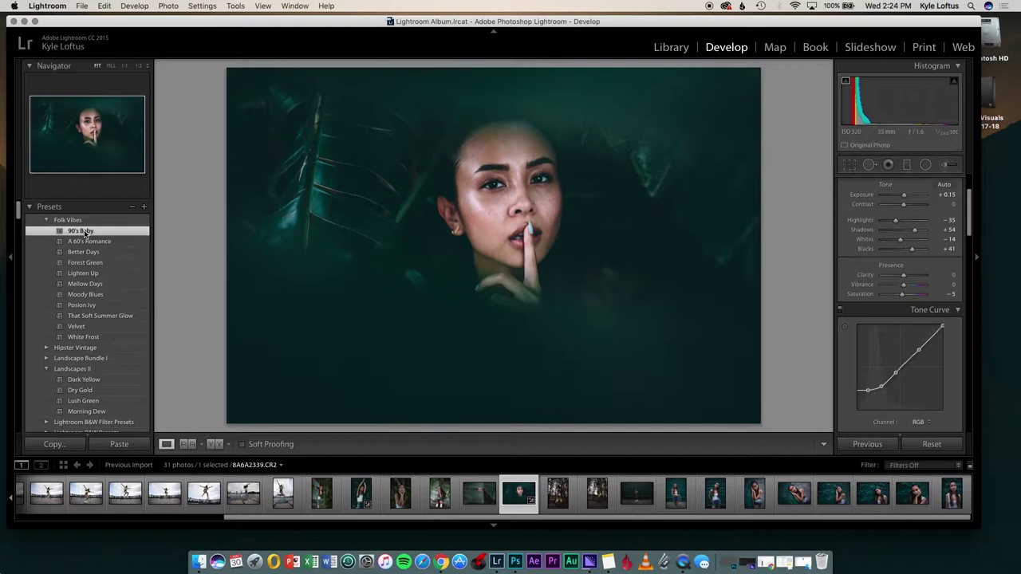
Browse further down the preset list and apply the In the Bush 2 preset
scroll(89, 312, down, 5)
scroll(89, 312, down, 9)
scroll(89, 312, down, 3)
scroll(97, 273, down, 2)
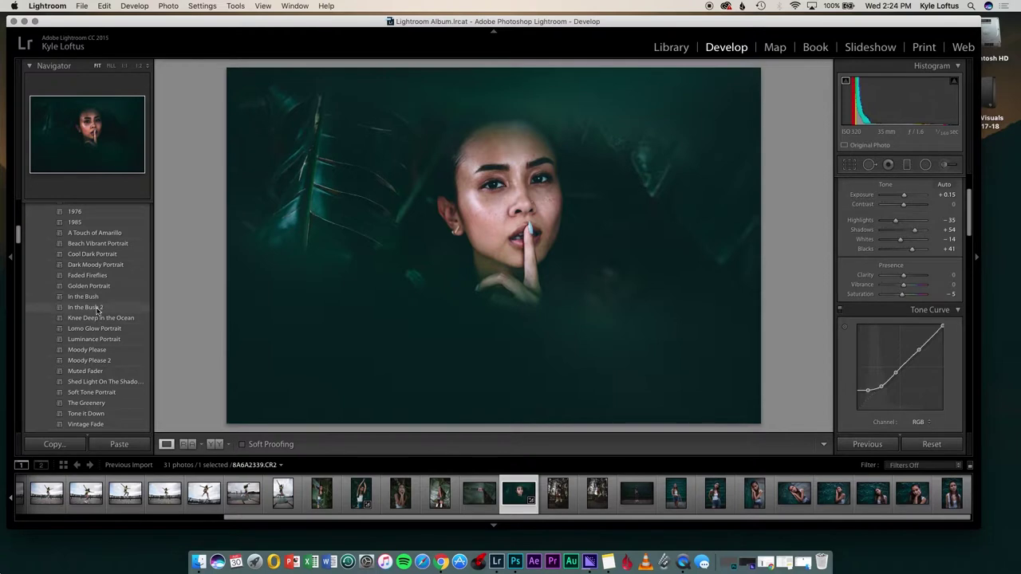
click(97, 309)
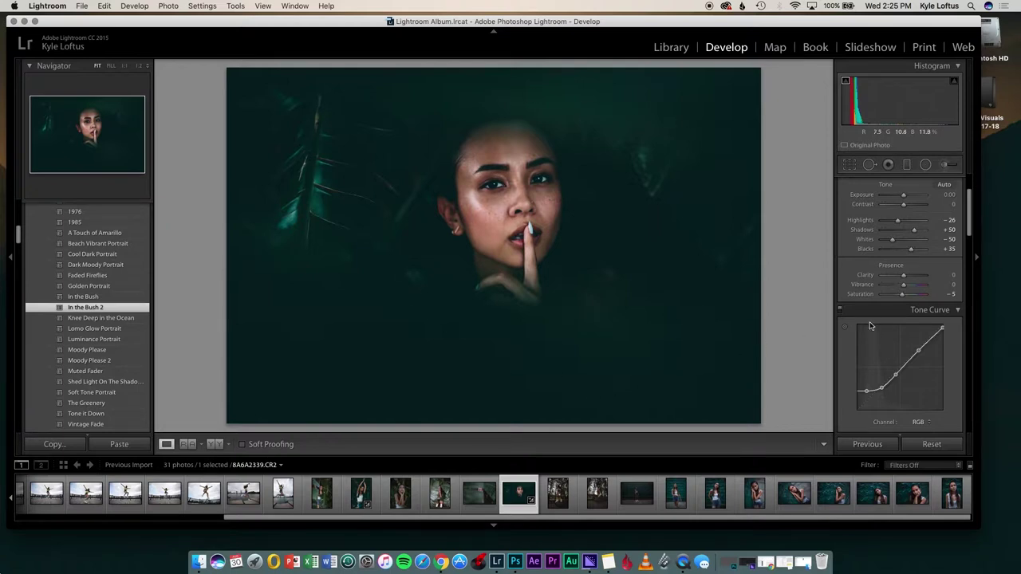
Scroll the right-hand Develop panels down toward the point curve
scroll(876, 274, down, 2)
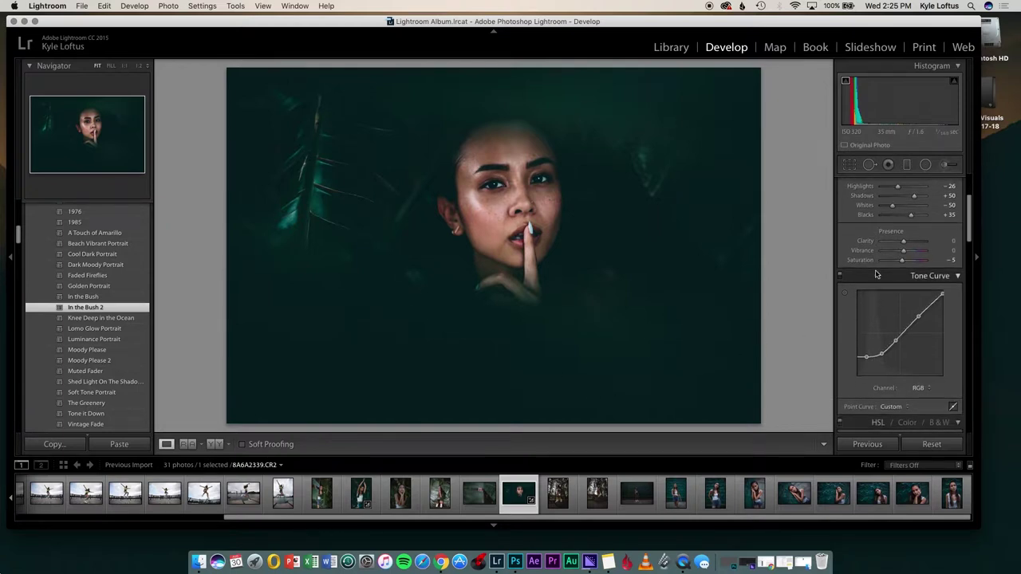
Reshape the RGB point curve: lower the bottom point, add a raised shadow point, nudge the upper point
drag(865, 360, 862, 365)
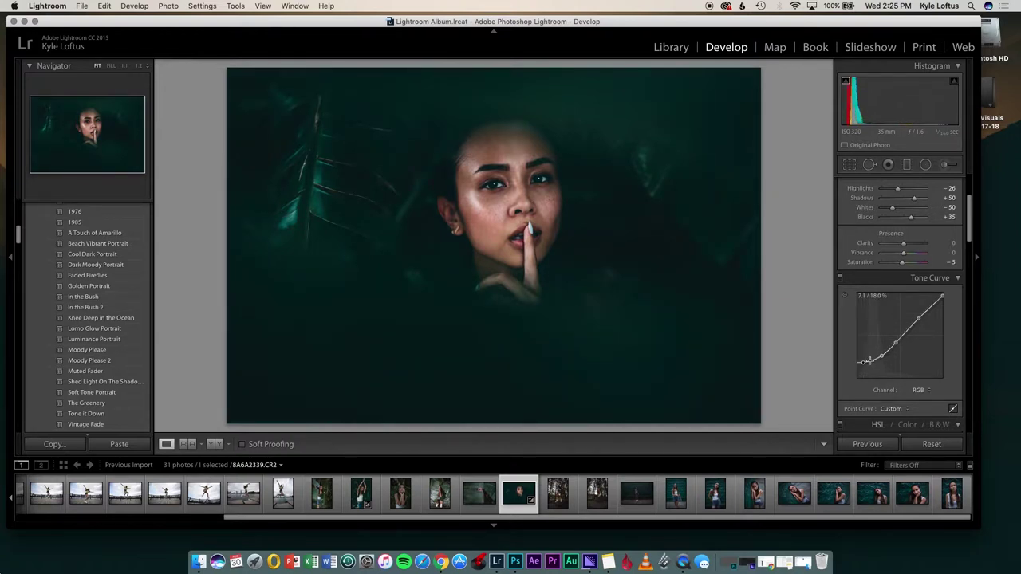
drag(873, 363, 874, 362)
drag(911, 324, 913, 325)
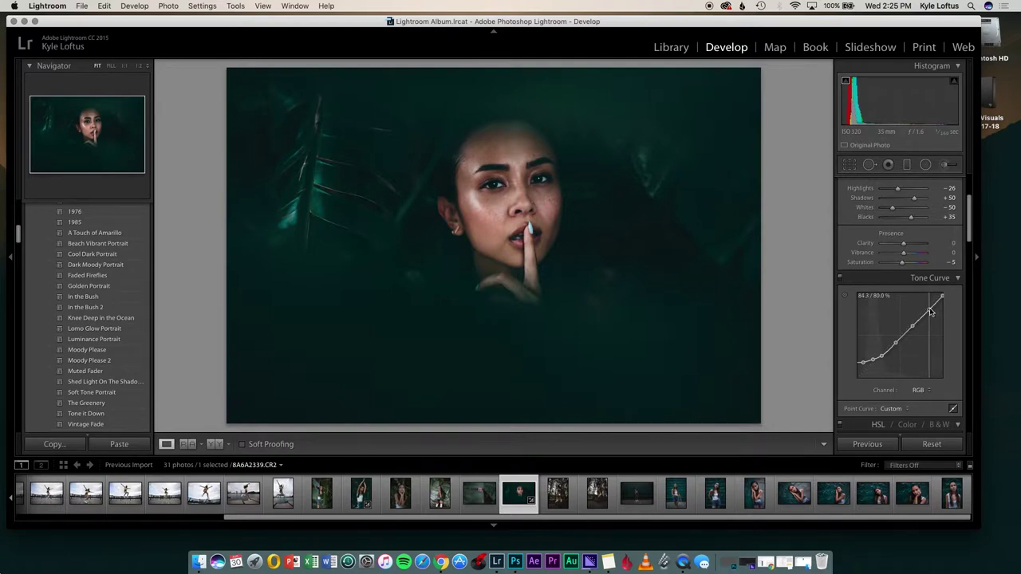
scroll(902, 223, up, 2)
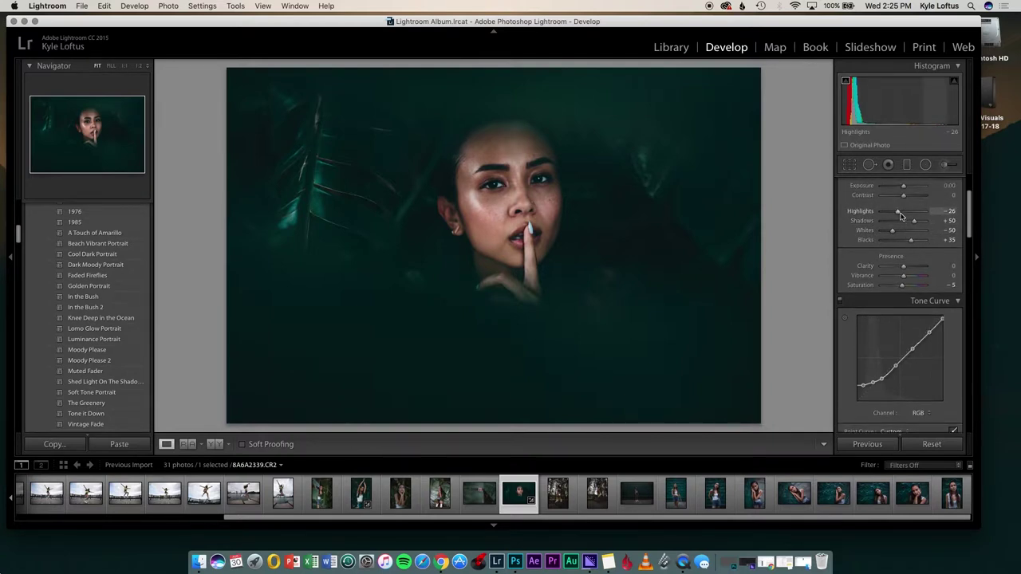
In Basic, set Highlights −33, Clarity +20, Blacks down to +5 and Shadows up to +55
drag(900, 213, 897, 212)
scroll(898, 214, up, 5)
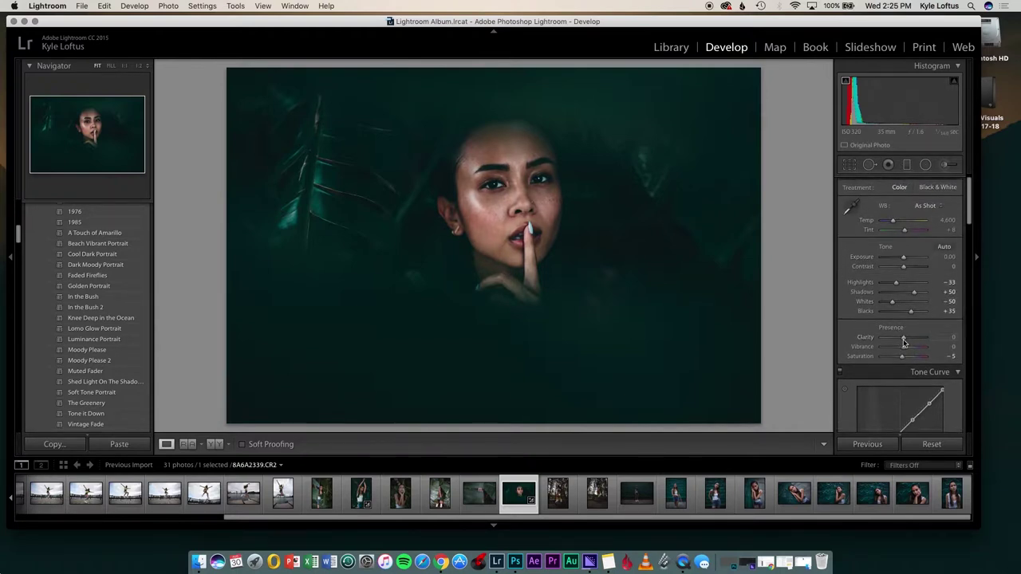
drag(904, 341, 909, 340)
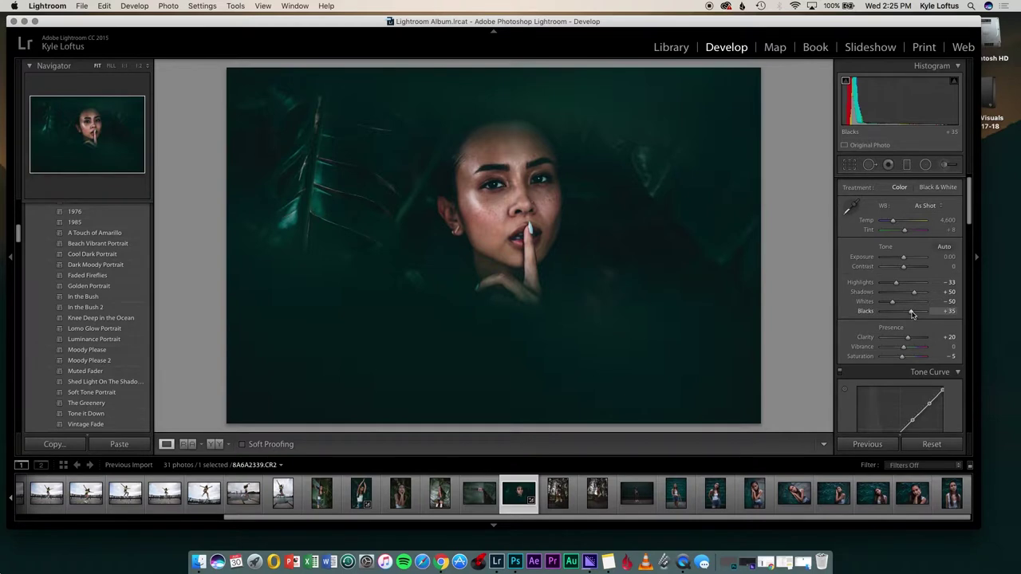
drag(911, 312, 917, 294)
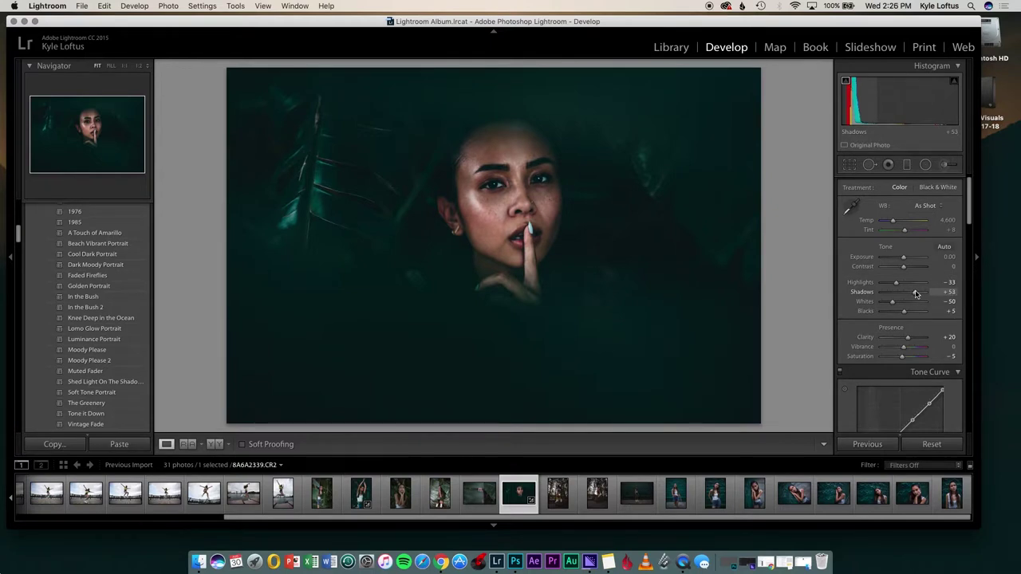
drag(916, 295, 916, 295)
scroll(873, 288, down, 8)
scroll(874, 288, down, 3)
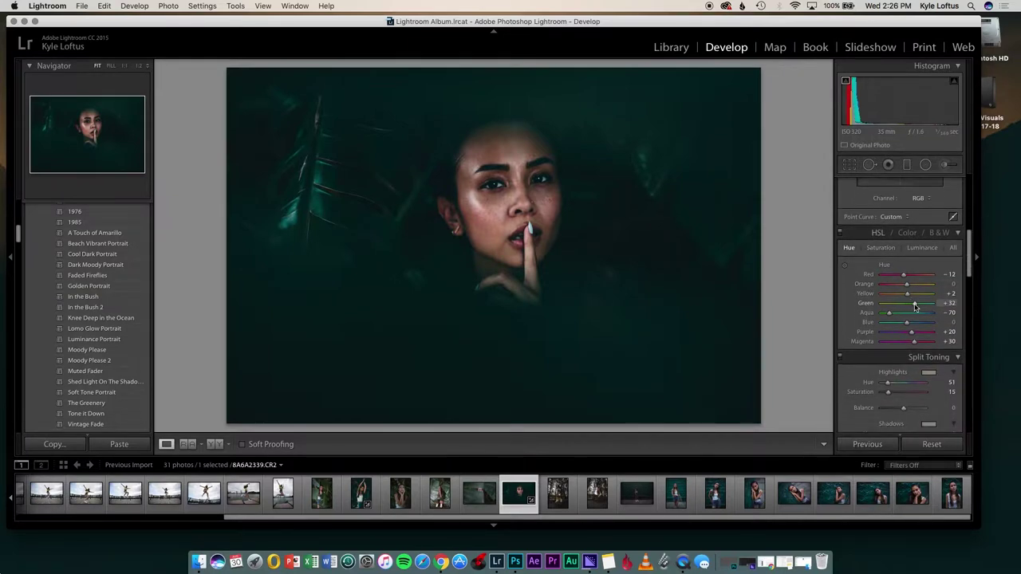
Shift HSL hues to Green +63, Aqua −77, Yellow −6 and Orange −4, checking skin zoomed in
drag(915, 306, 922, 305)
mouse_move(889, 315)
mouse_down()
mouse_move(928, 315)
mouse_move(888, 314)
mouse_up()
scroll(888, 314, up, 2)
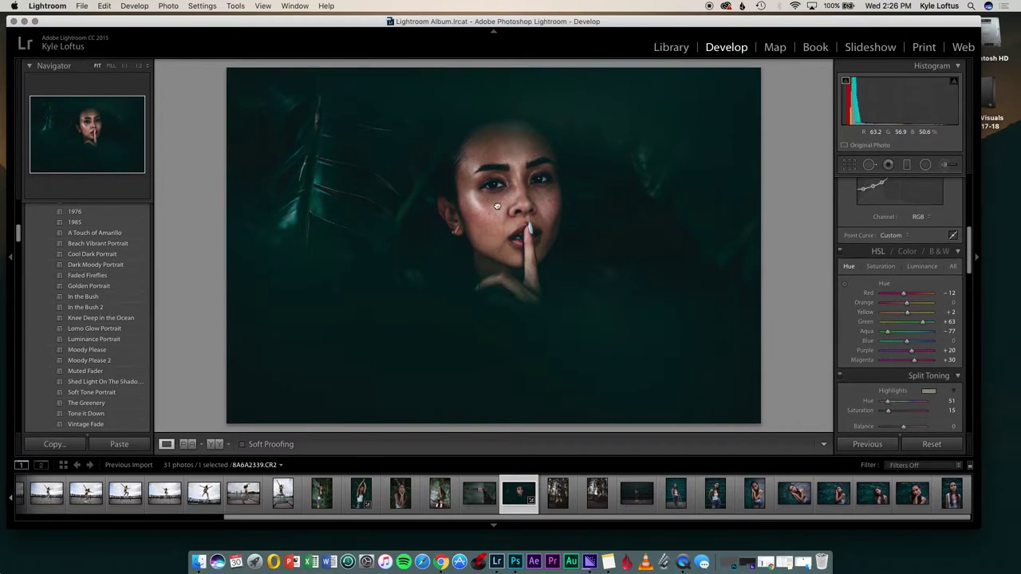
click(497, 206)
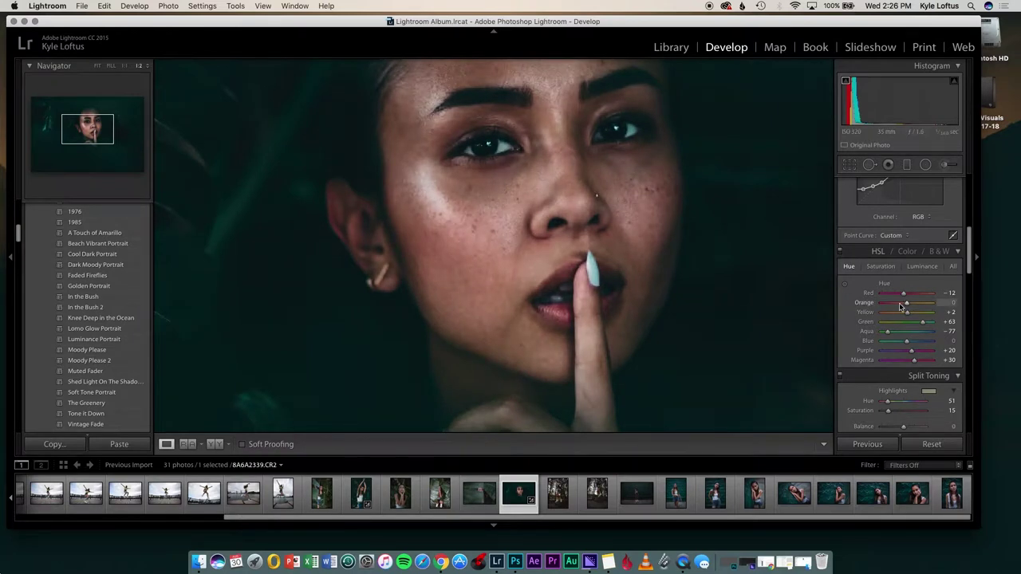
drag(907, 316, 905, 315)
drag(906, 304, 904, 306)
click(110, 66)
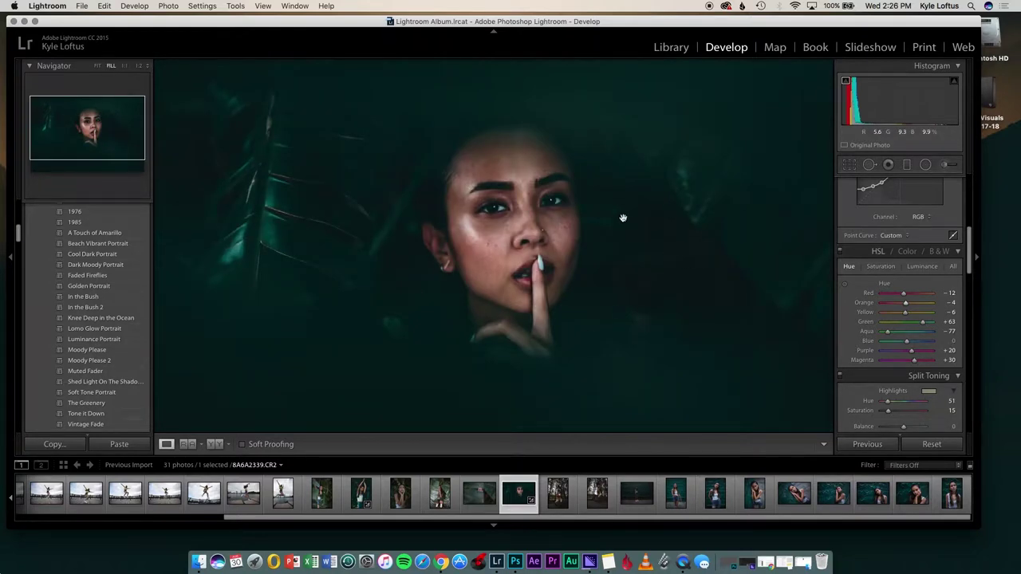
click(95, 65)
scroll(884, 339, down, 10)
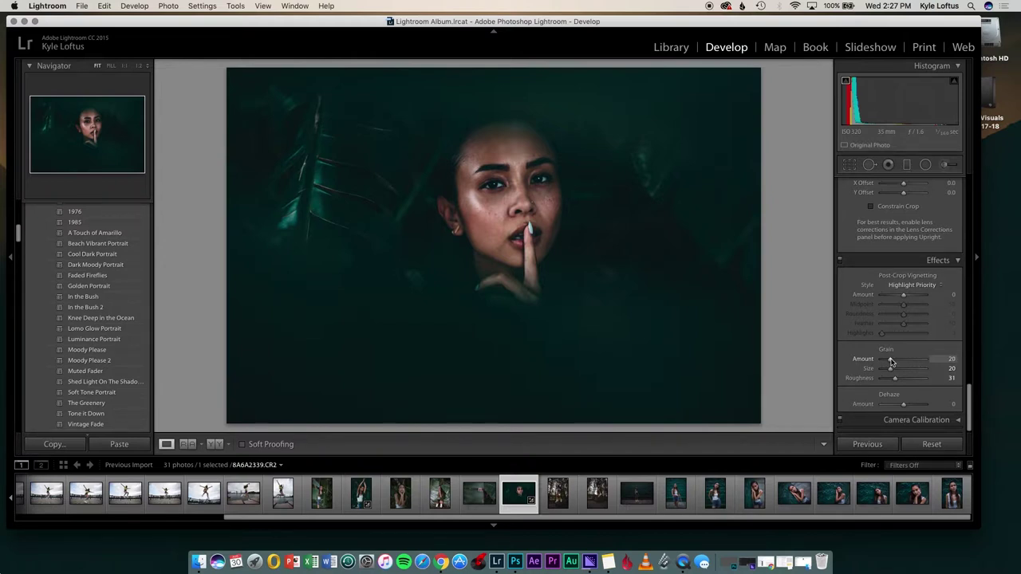
click(484, 238)
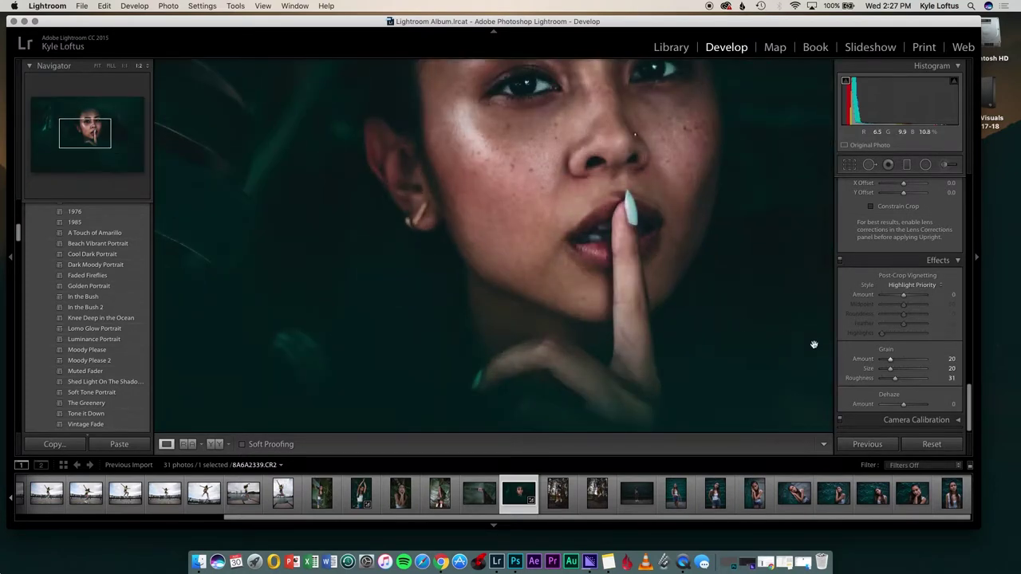
drag(890, 359, 844, 359)
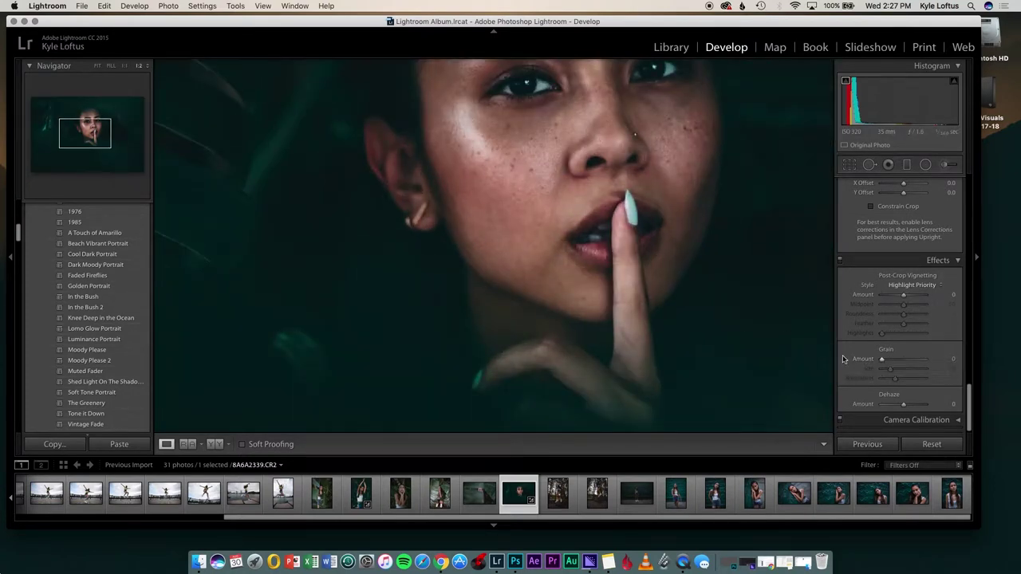
click(952, 359)
text(20)
key(Return)
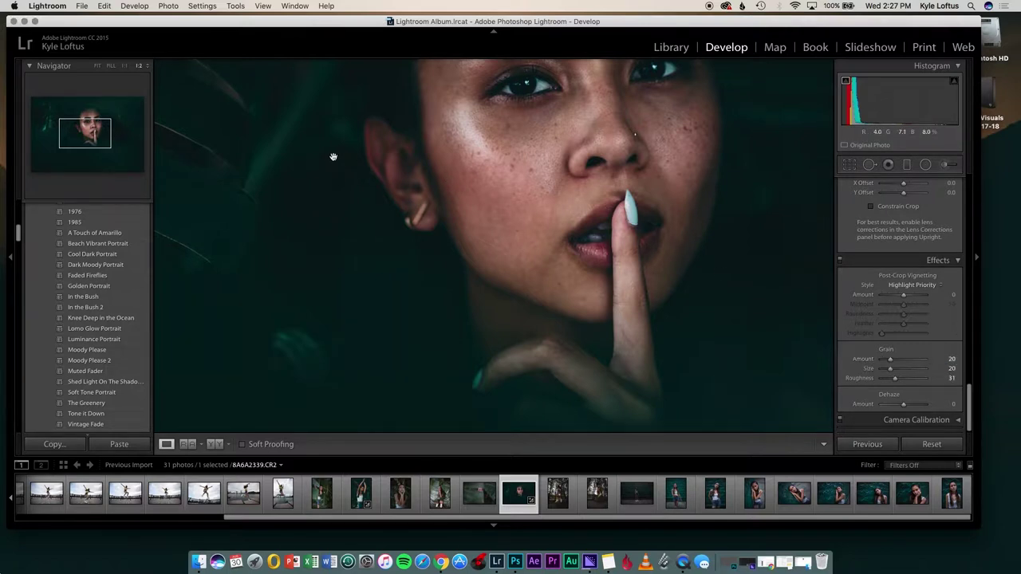
click(97, 66)
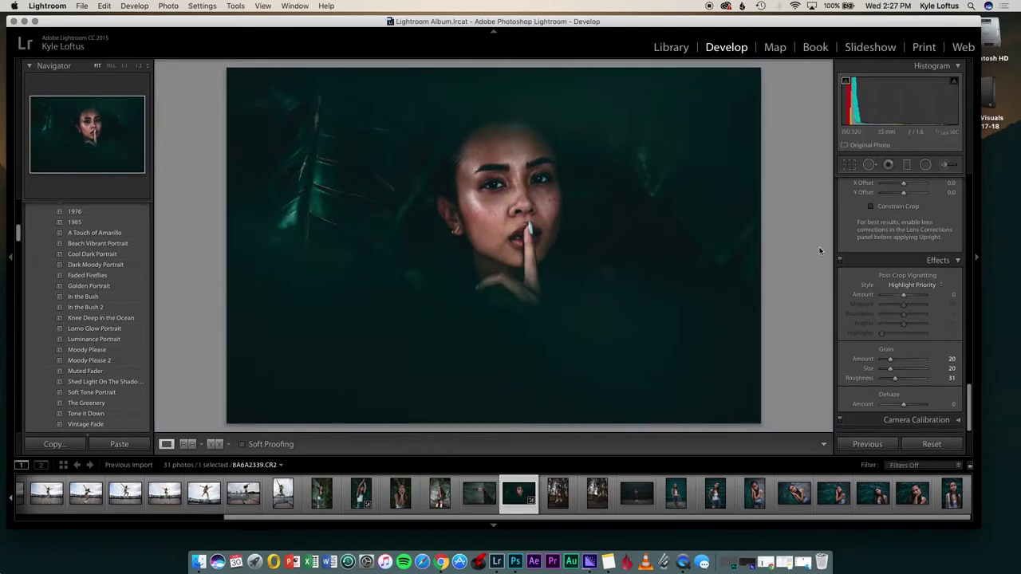
Toggle split toning off and on three times to compare the grade, leaving it on
scroll(897, 272, up, 10)
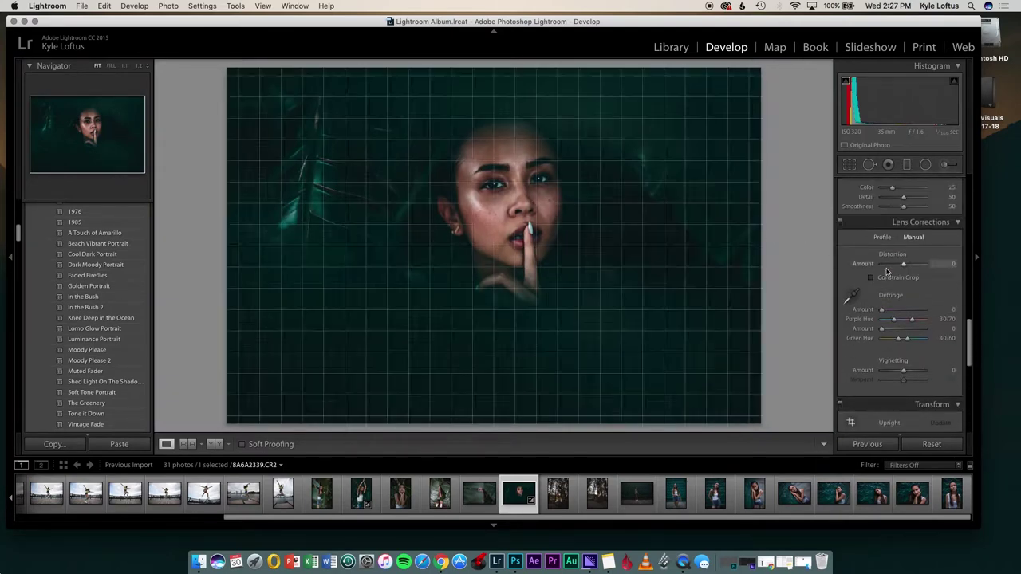
scroll(886, 272, up, 8)
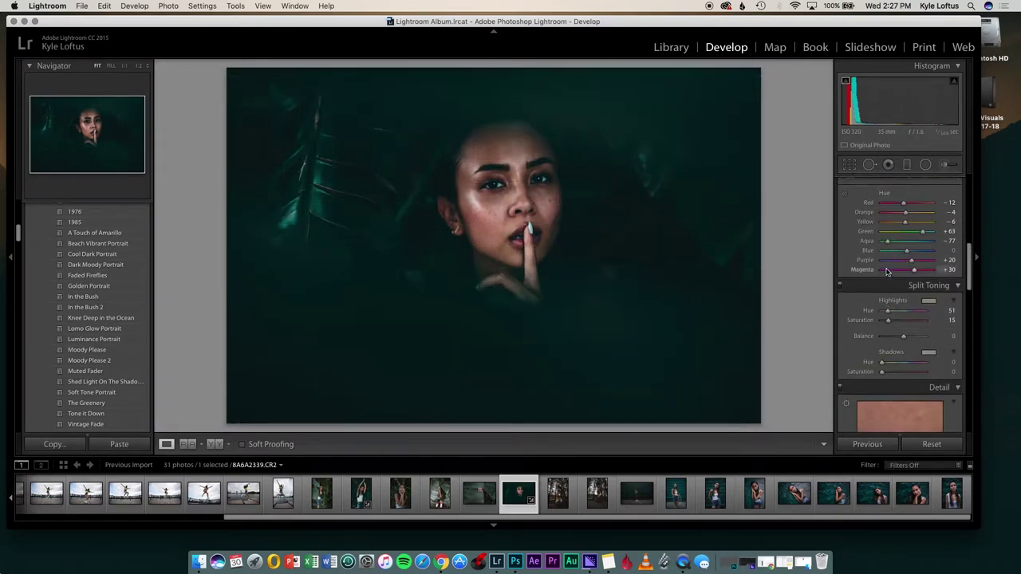
click(841, 294)
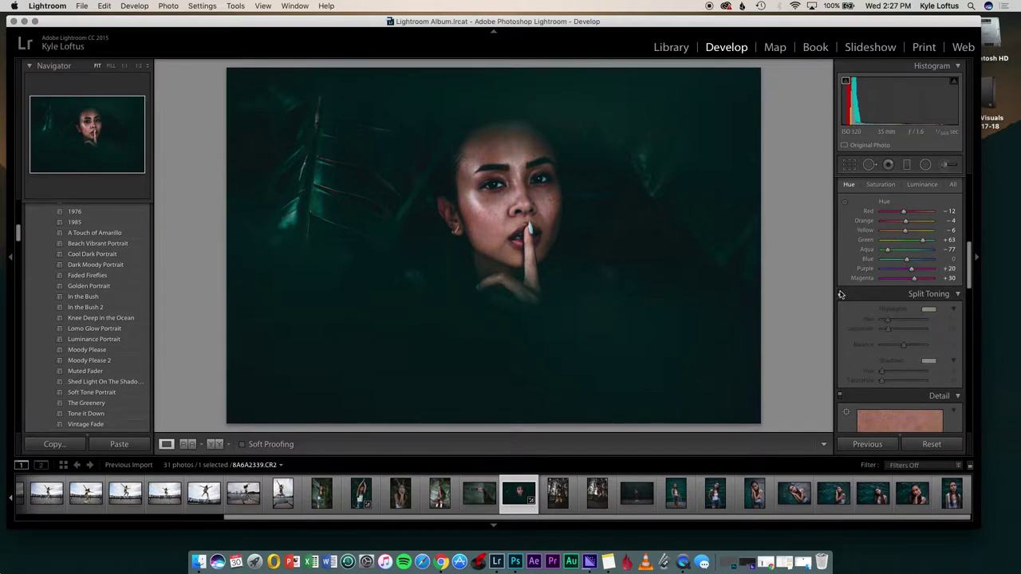
click(841, 295)
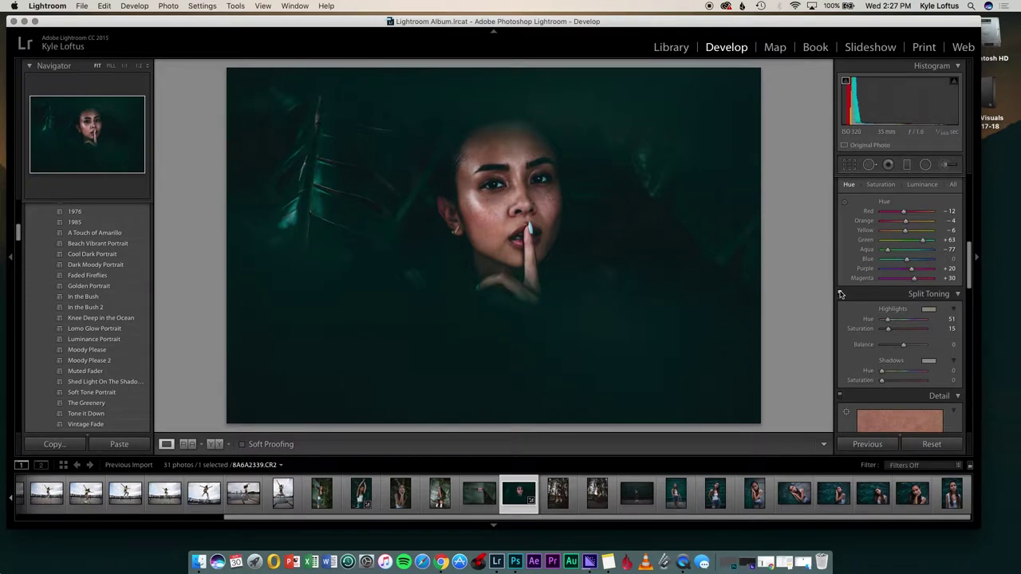
click(841, 294)
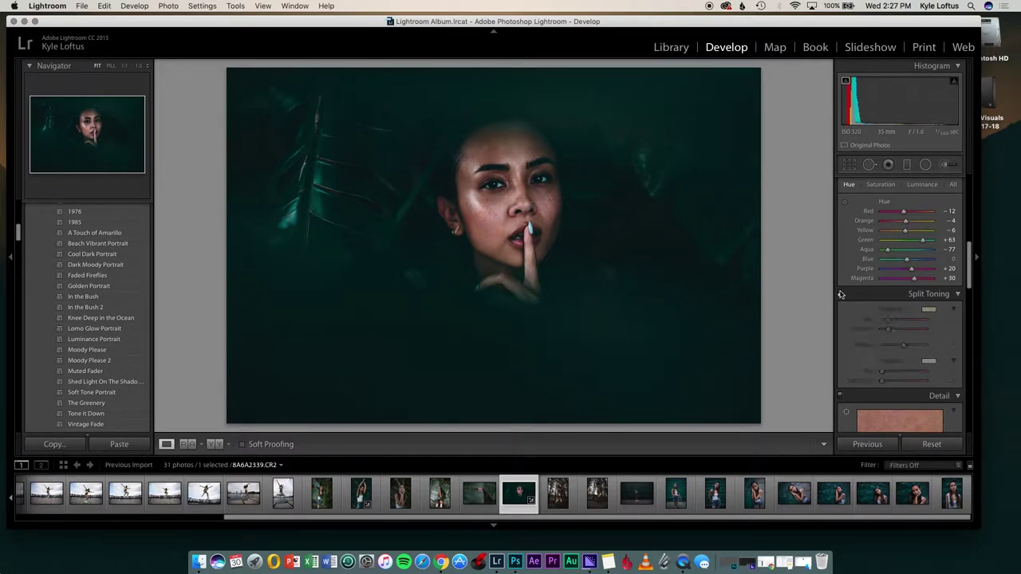
click(841, 294)
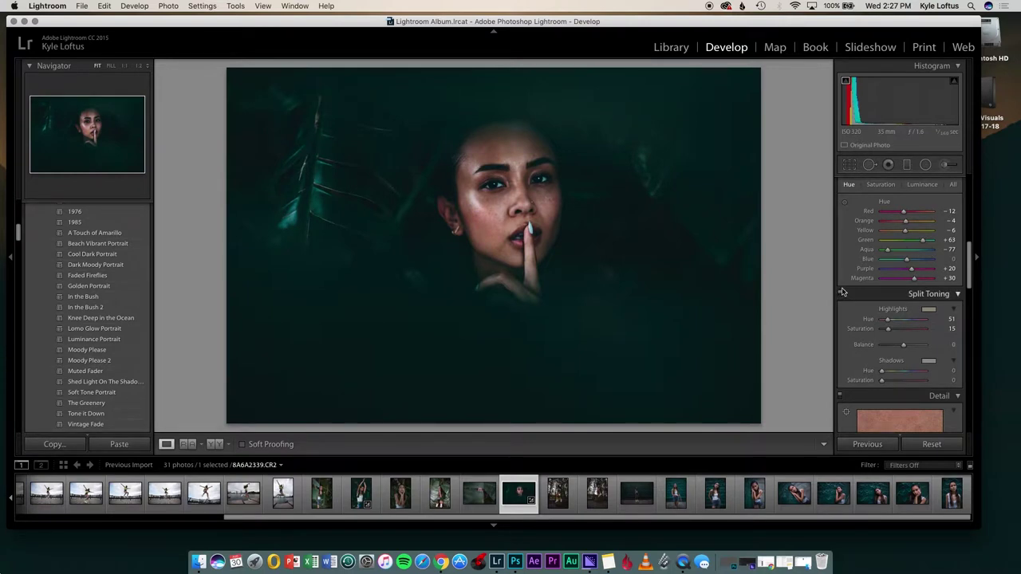
click(841, 295)
click(841, 295)
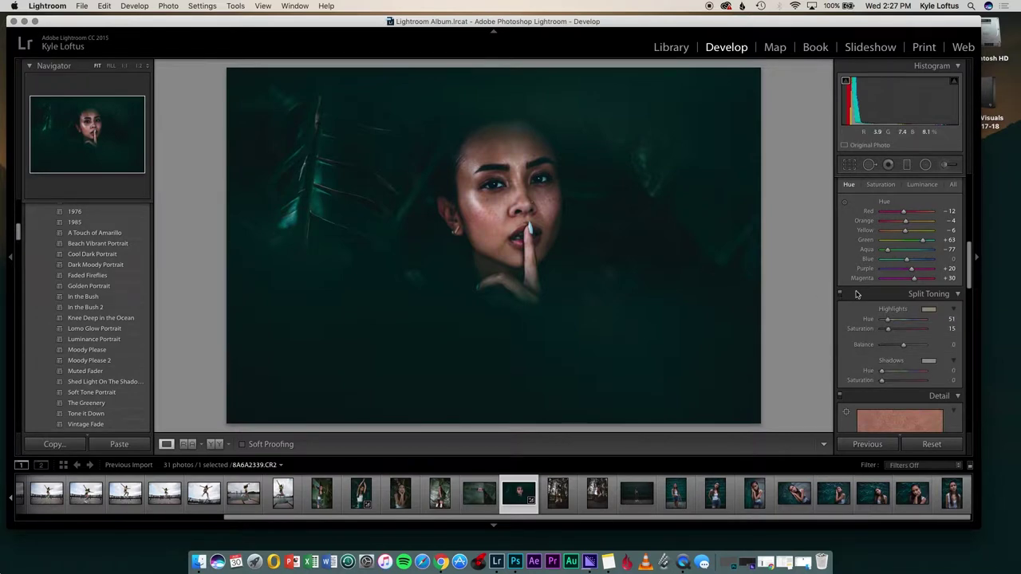
scroll(870, 295, up, 10)
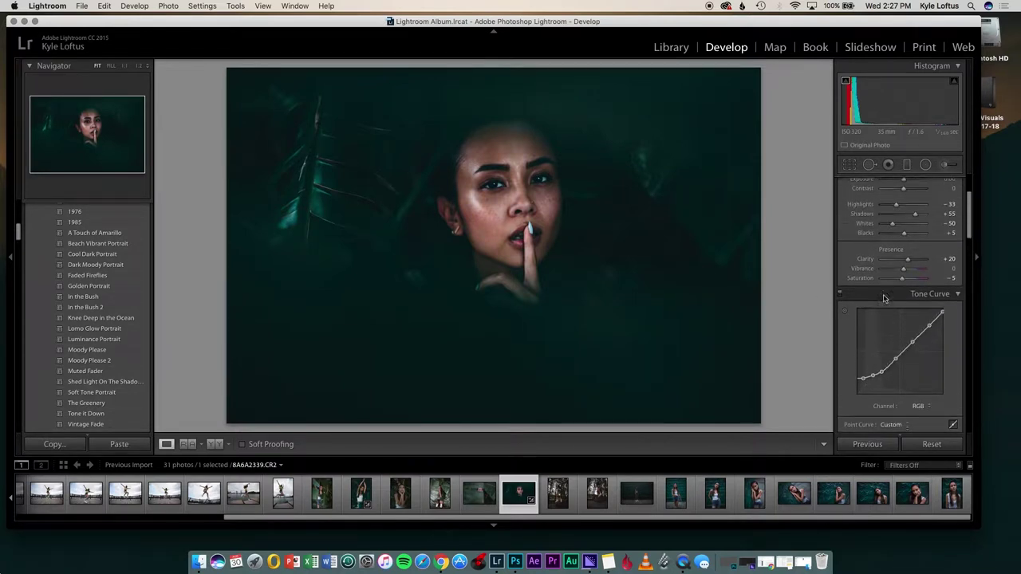
scroll(884, 298, up, 4)
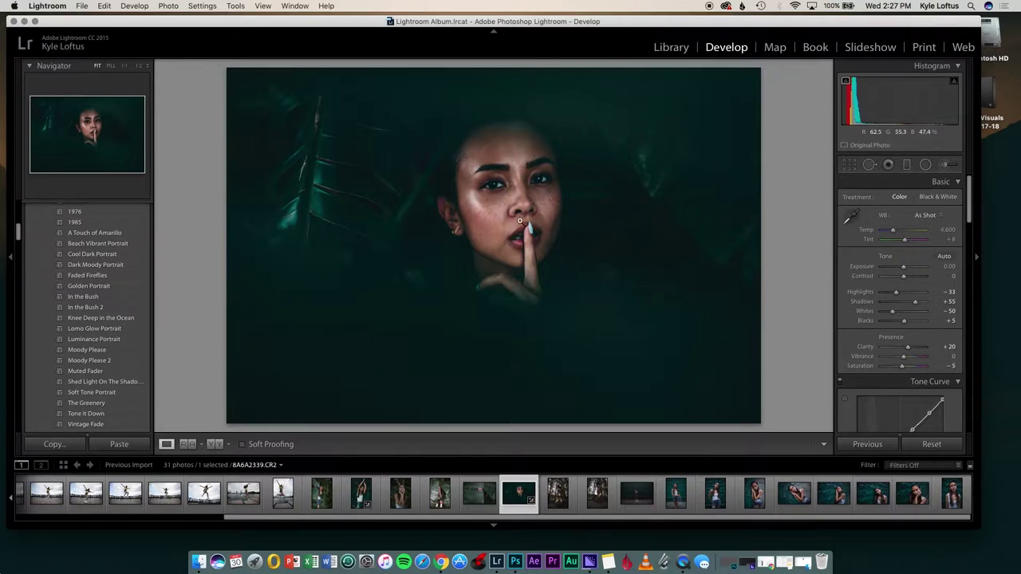
Zoom in to frame the whole face and switch to the Spot Removal heal tool
click(520, 221)
scroll(520, 221, up, 3)
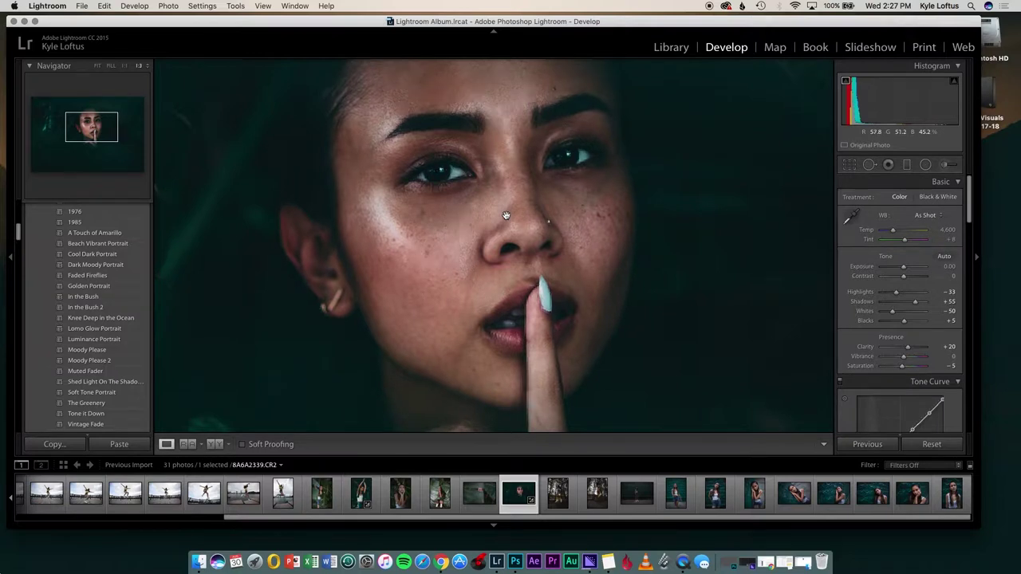
key(super+minus)
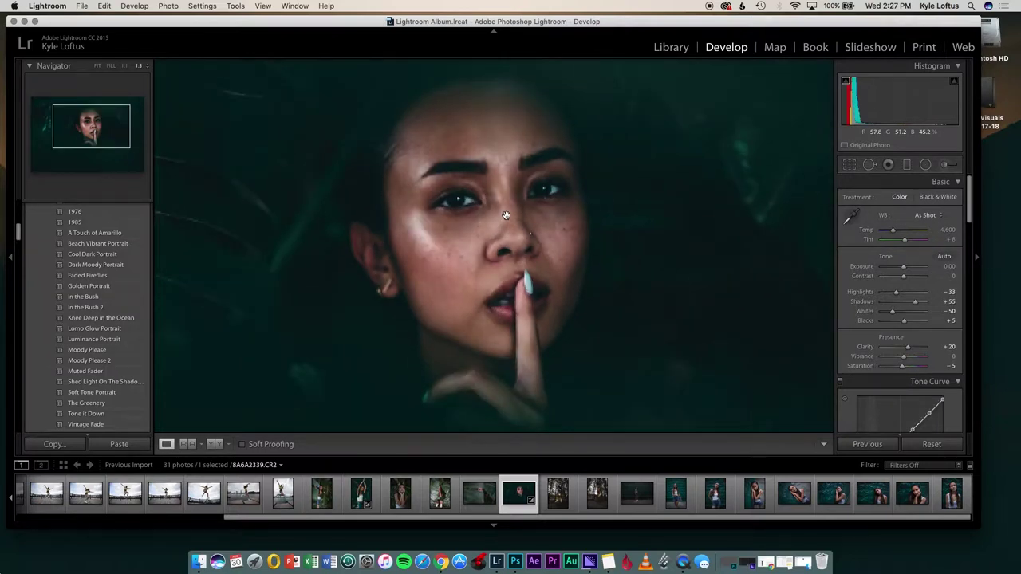
click(870, 165)
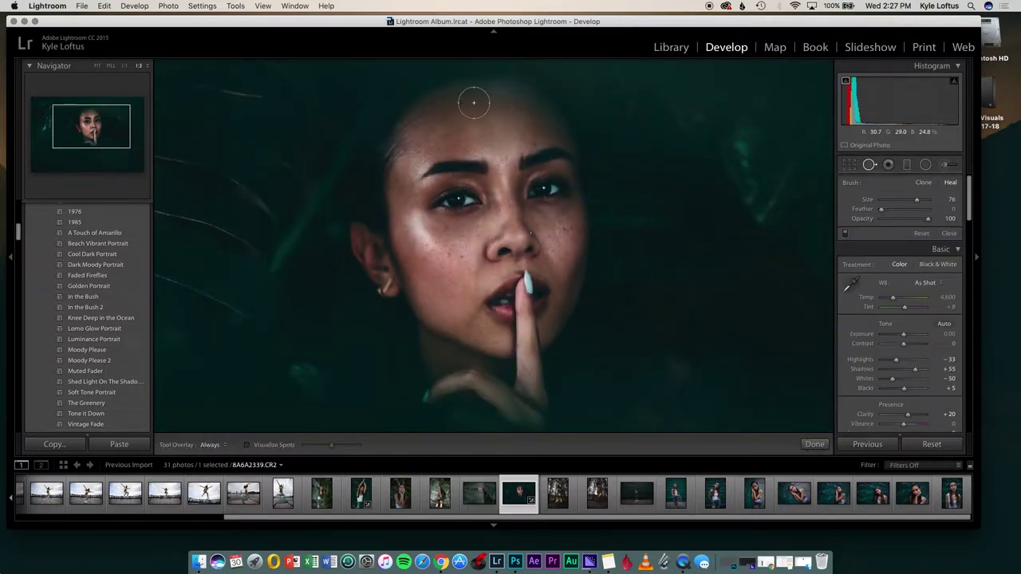
scroll(474, 103, down, 5)
scroll(460, 100, up, 2)
Heal blemishes on the upper forehead, above both eyebrows and on the chin, then close the tool
click(461, 102)
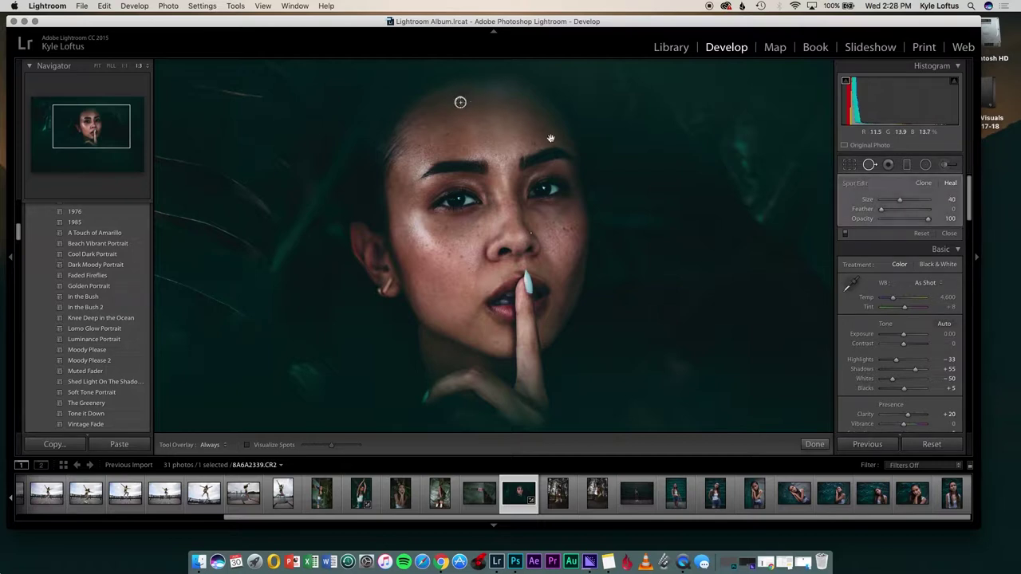
click(534, 142)
click(449, 133)
click(496, 339)
scroll(511, 259, down, 3)
click(869, 164)
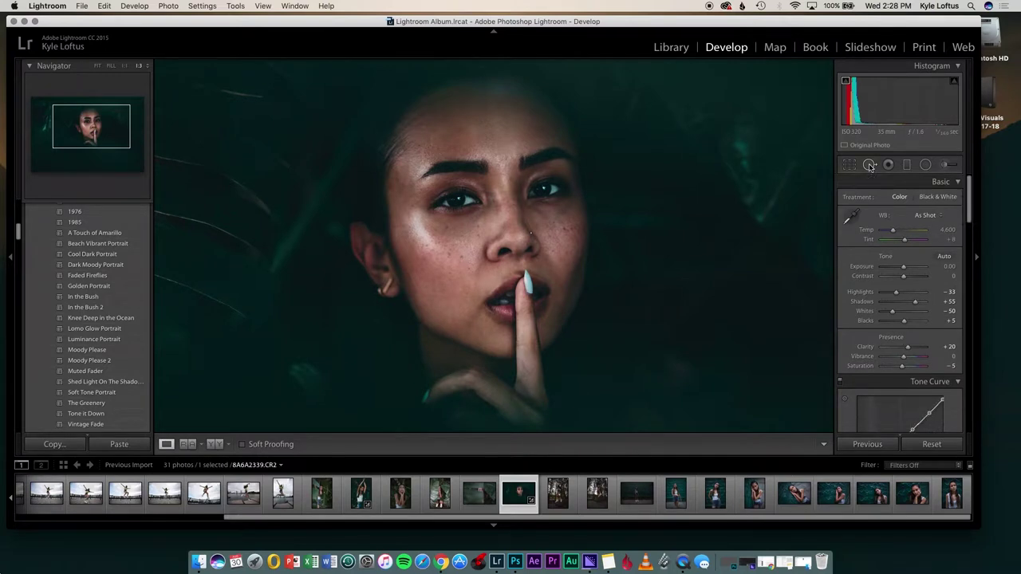
Place an Adjustment Brush pin on the forehead with Exposure −2.50 and Clarity −85
click(948, 164)
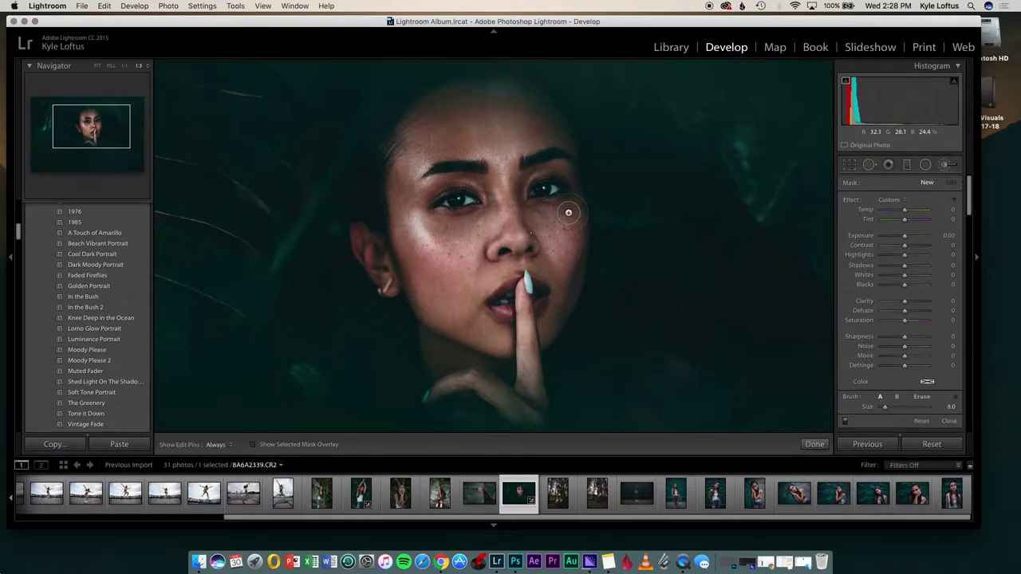
key(h)
click(514, 122)
drag(906, 237, 890, 238)
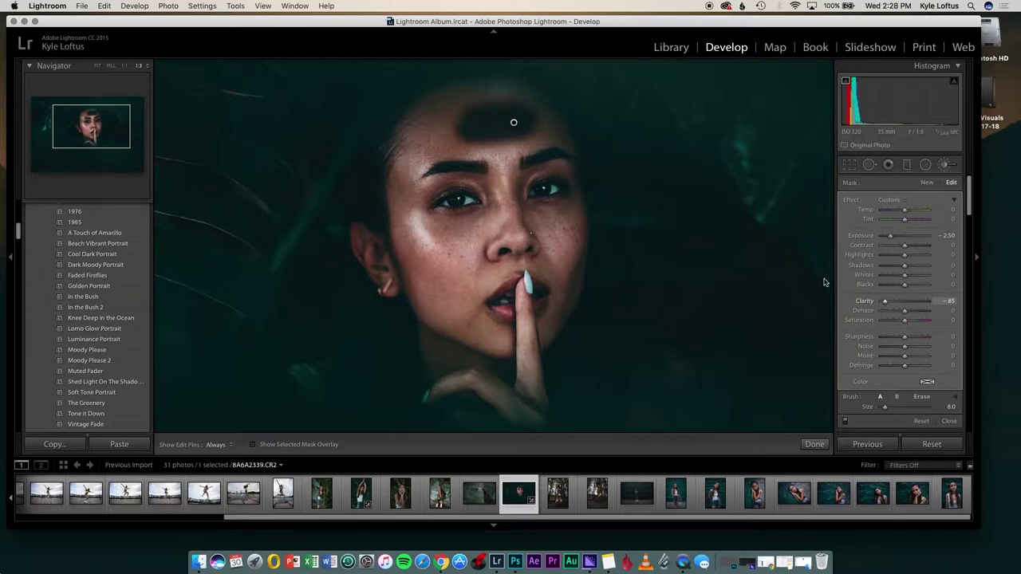
Paint the −2.50 Exposure, −85 Clarity brush over the forehead, hairline, left cheek and under-eye
key(h)
mouse_move(469, 96)
mouse_down()
mouse_move(431, 115)
mouse_move(402, 164)
mouse_move(423, 132)
mouse_move(402, 189)
mouse_move(421, 146)
mouse_move(462, 136)
mouse_move(411, 162)
mouse_move(452, 141)
mouse_move(499, 150)
mouse_move(475, 147)
mouse_move(564, 137)
mouse_move(493, 90)
mouse_up()
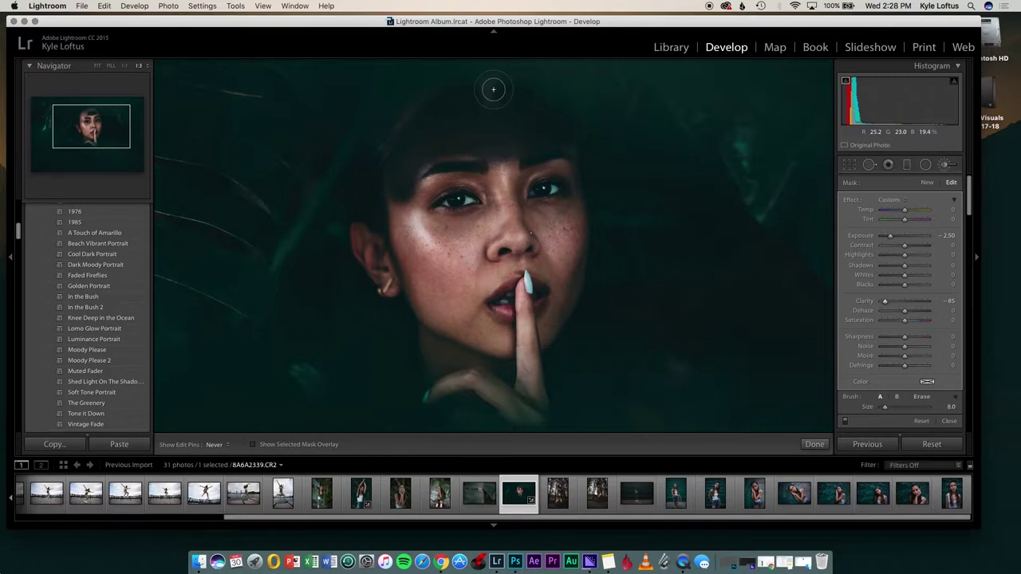
key(h)
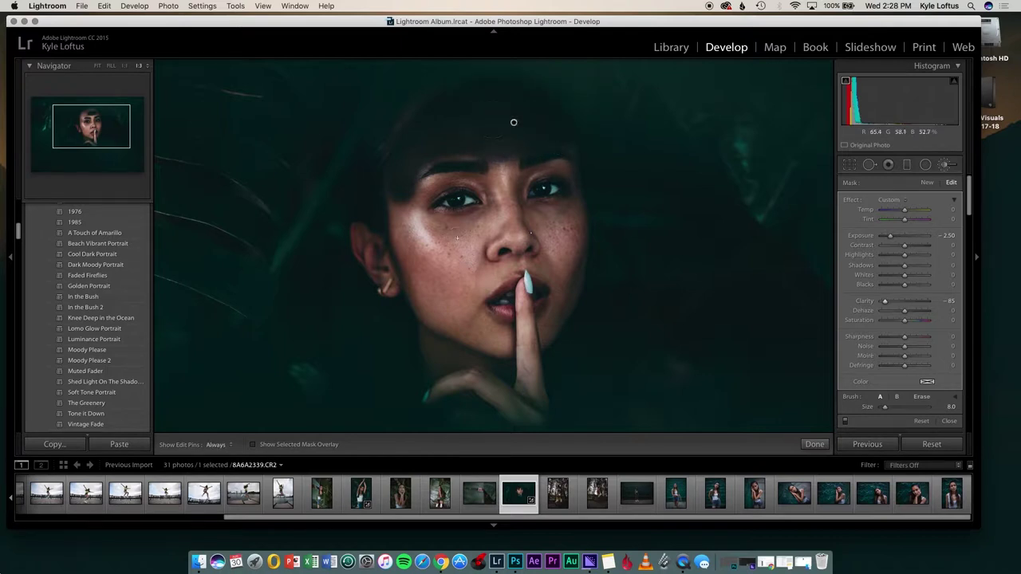
mouse_move(499, 222)
mouse_down()
mouse_move(454, 239)
mouse_move(490, 228)
mouse_move(440, 232)
mouse_move(409, 205)
mouse_move(426, 242)
mouse_move(407, 201)
mouse_move(422, 283)
mouse_move(399, 215)
mouse_move(437, 310)
mouse_move(502, 348)
mouse_move(420, 306)
mouse_move(432, 318)
mouse_move(413, 296)
mouse_move(442, 323)
mouse_move(503, 341)
mouse_move(454, 301)
mouse_move(461, 309)
mouse_move(453, 281)
mouse_move(464, 266)
mouse_move(454, 296)
mouse_move(474, 246)
mouse_move(464, 279)
mouse_move(435, 266)
mouse_up()
Shrink the brush and paint the softening adjustment over the right cheek
key(h)
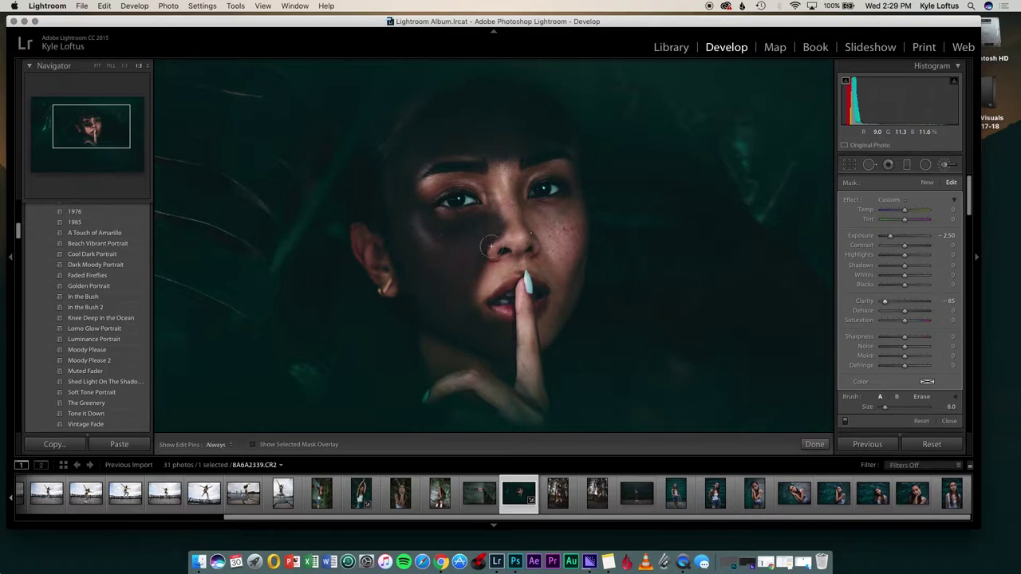
key(bracketleft)
key(bracketleft)
key(h)
mouse_move(556, 311)
mouse_down()
mouse_move(570, 287)
mouse_move(576, 209)
mouse_move(532, 211)
mouse_move(559, 278)
mouse_move(559, 226)
mouse_up()
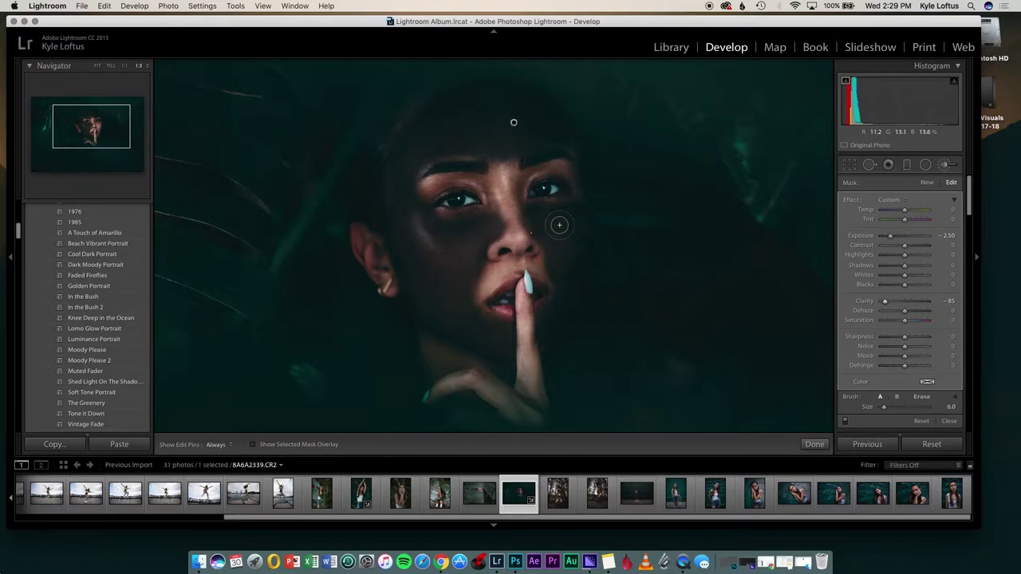
With a smaller brush, paint the skin above the lip, undoing one bad stroke and repainting it
key(bracketleft)
key(bracketleft)
key(h)
mouse_move(542, 266)
mouse_down()
mouse_move(529, 257)
mouse_move(538, 266)
mouse_move(506, 270)
mouse_move(475, 300)
mouse_up()
key(h)
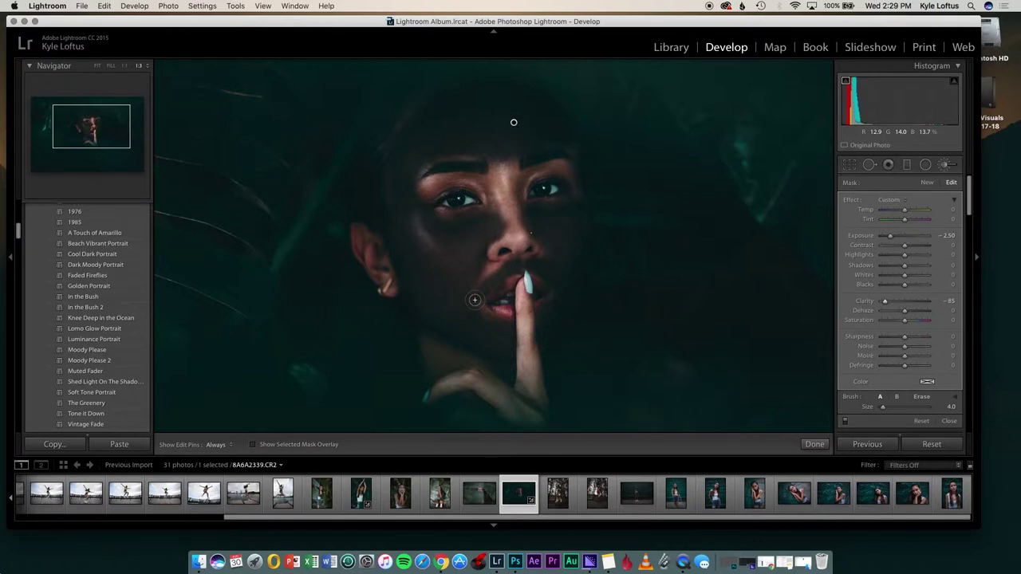
key(cmd+z)
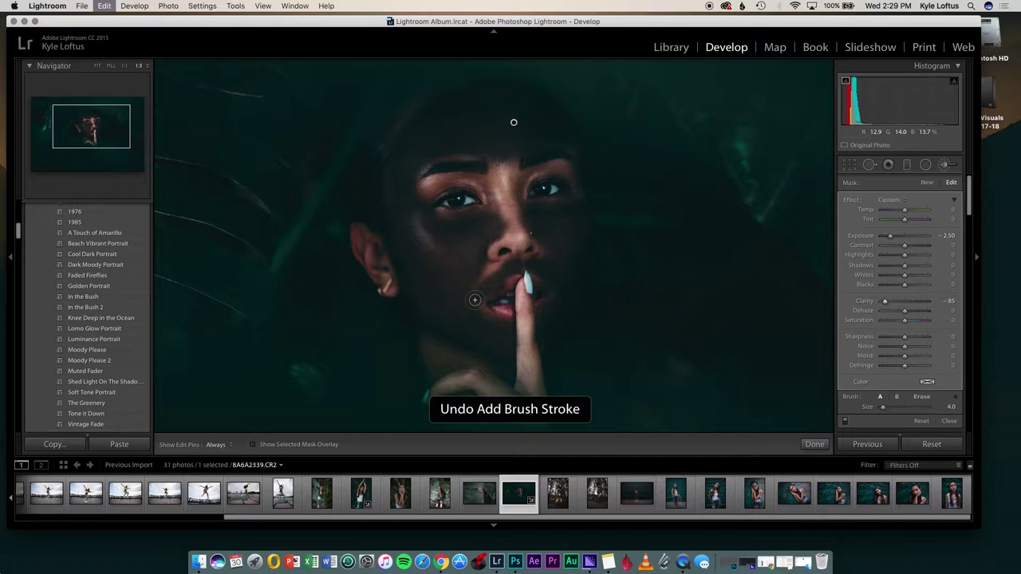
key(h)
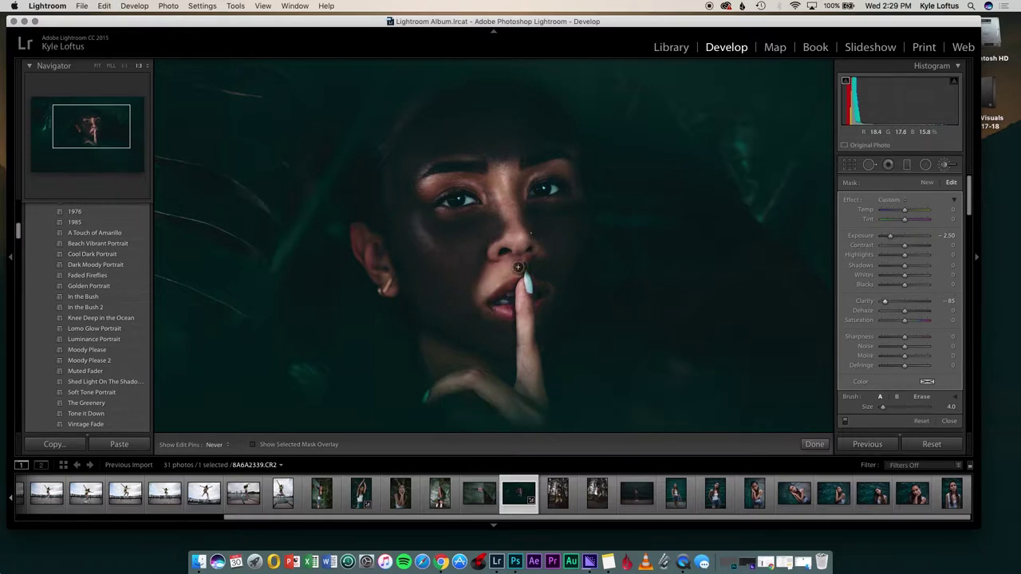
drag(505, 272, 489, 281)
key(h)
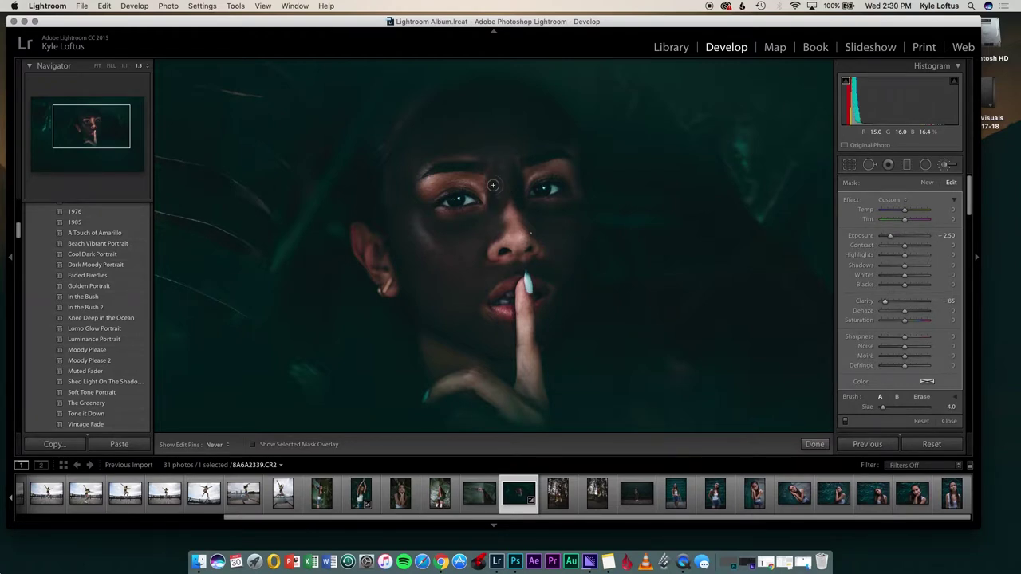
key(h)
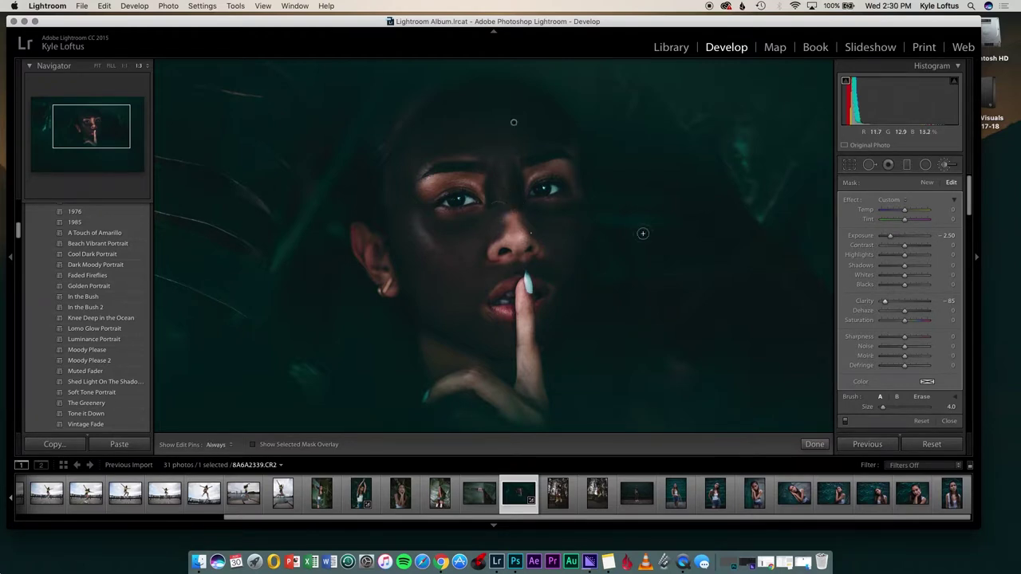
Set the face brush's Exposure to 0.00, keep Clarity at −85, and finish the adjustment
click(951, 235)
text(0)
key(Return)
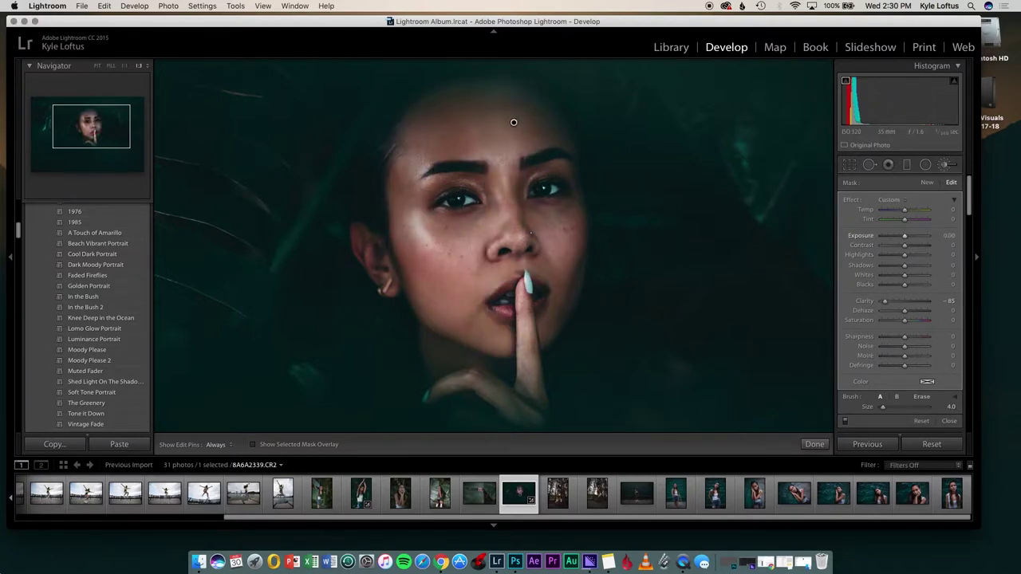
click(949, 301)
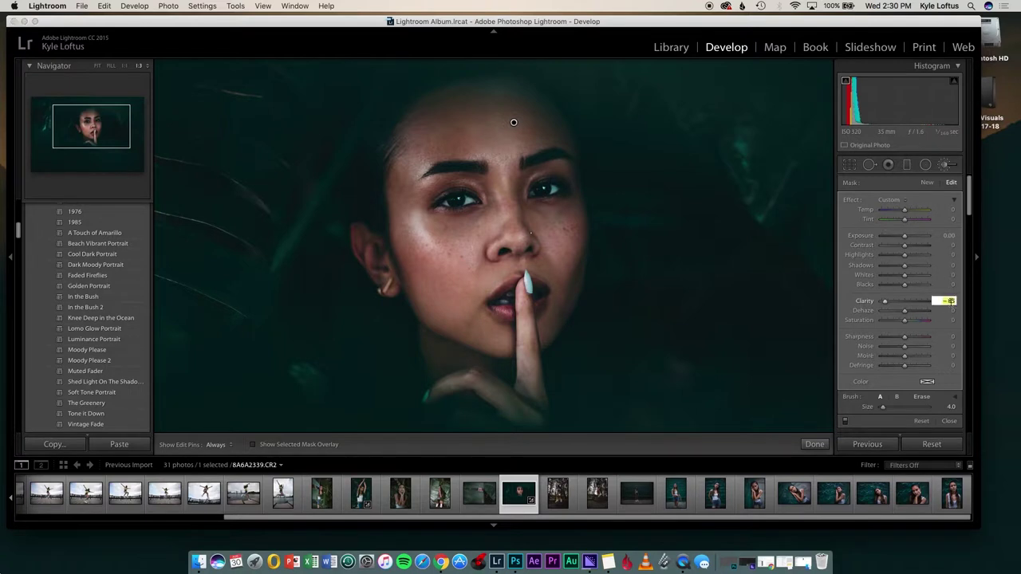
text(0)
key(Return)
click(950, 301)
key(Return)
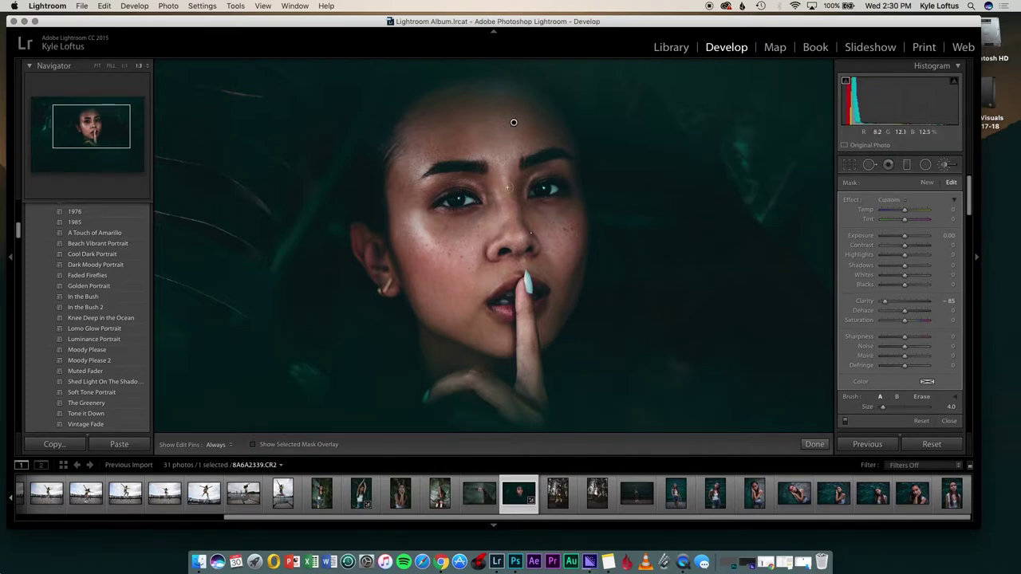
click(946, 166)
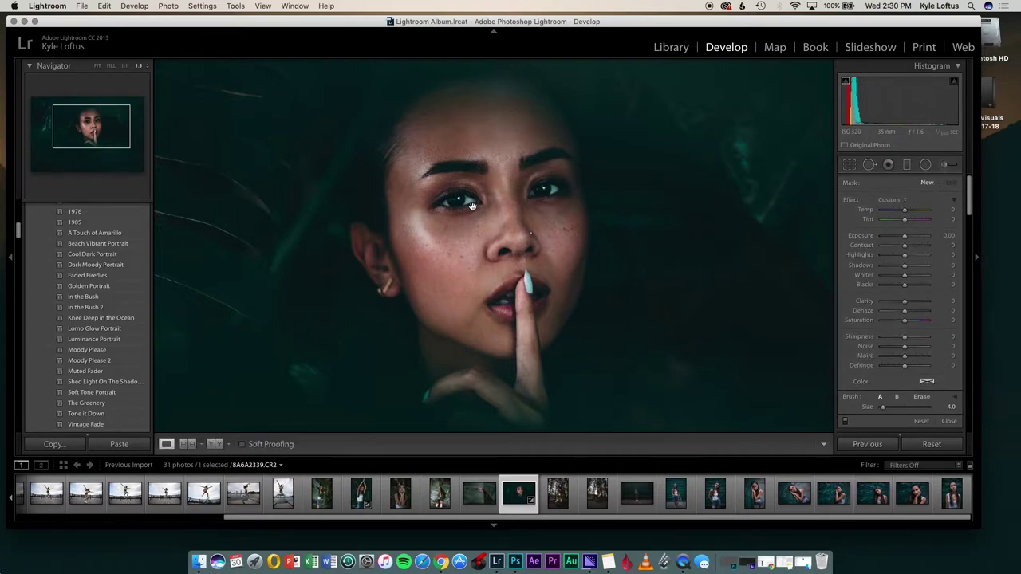
Zoom to 1:1 on the face and paint a new, larger brush adjustment over the eye
click(473, 208)
scroll(473, 207, up, 5)
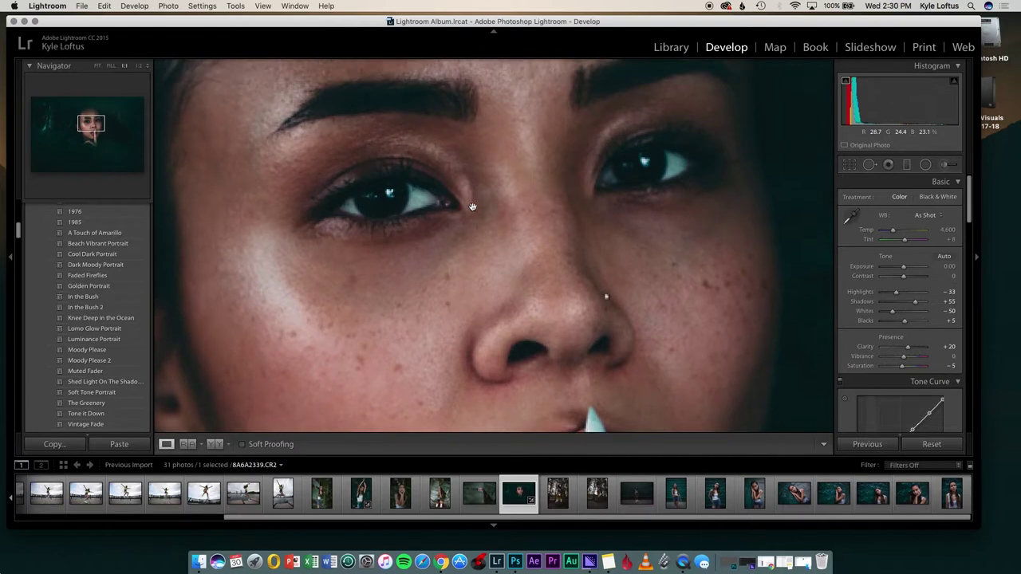
click(946, 164)
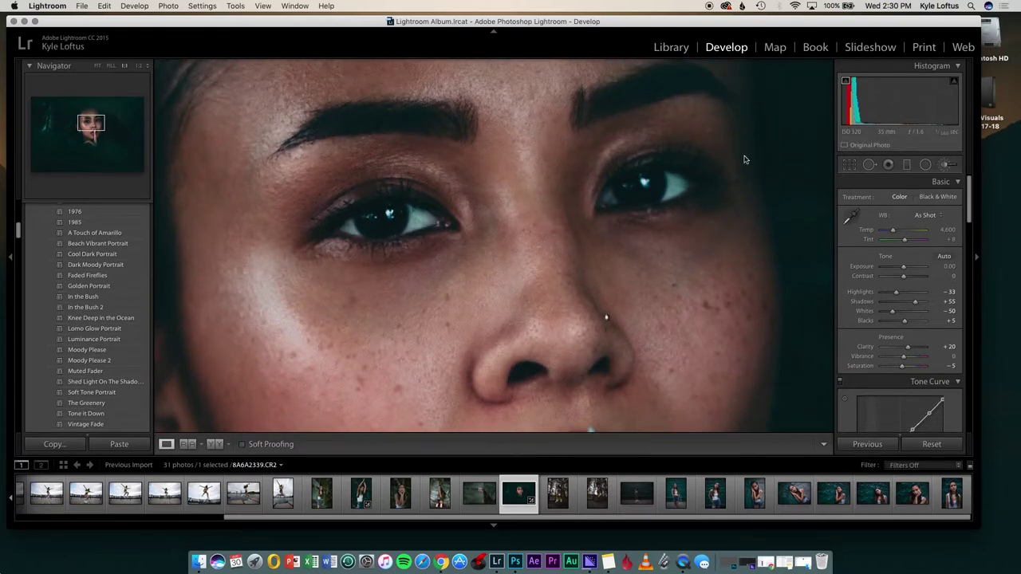
key(bracketright)
key(bracketright)
key(bracketright)
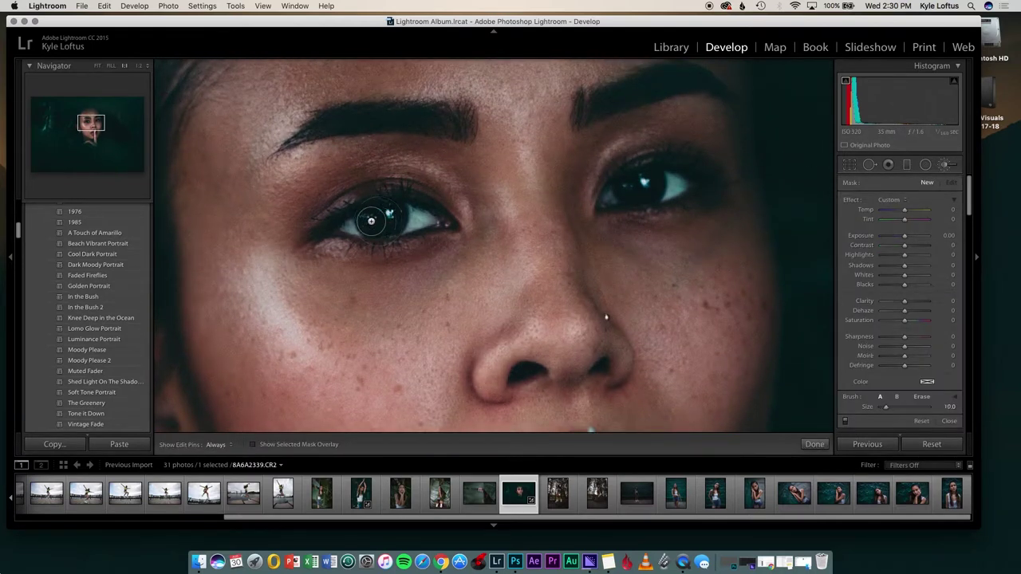
key(h)
mouse_move(613, 206)
mouse_down()
mouse_move(706, 173)
mouse_move(687, 191)
mouse_up()
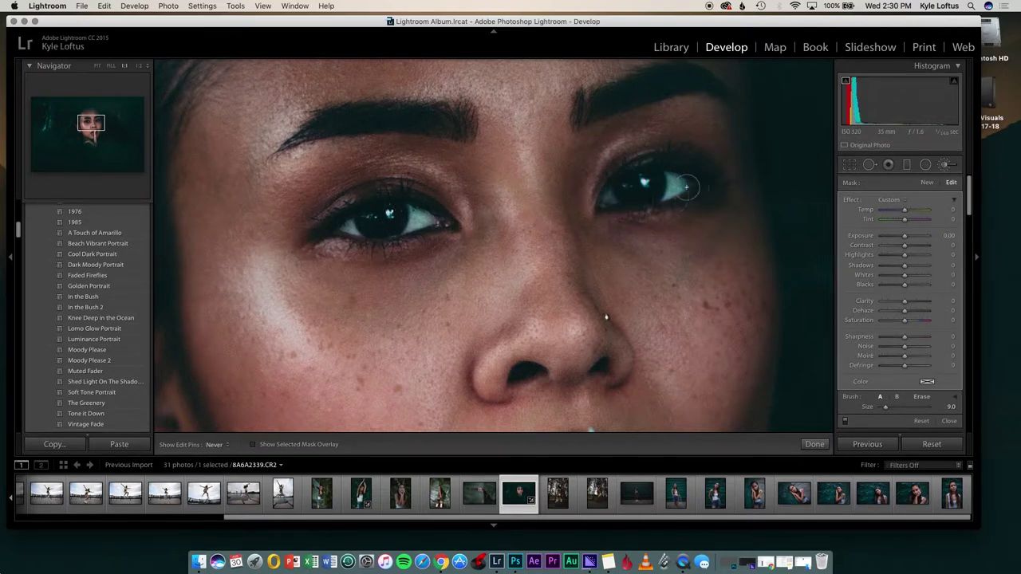
Brighten the eye with Exposure about +0.5 and Shadows +20, then start another adjustment
key(h)
drag(908, 265, 908, 237)
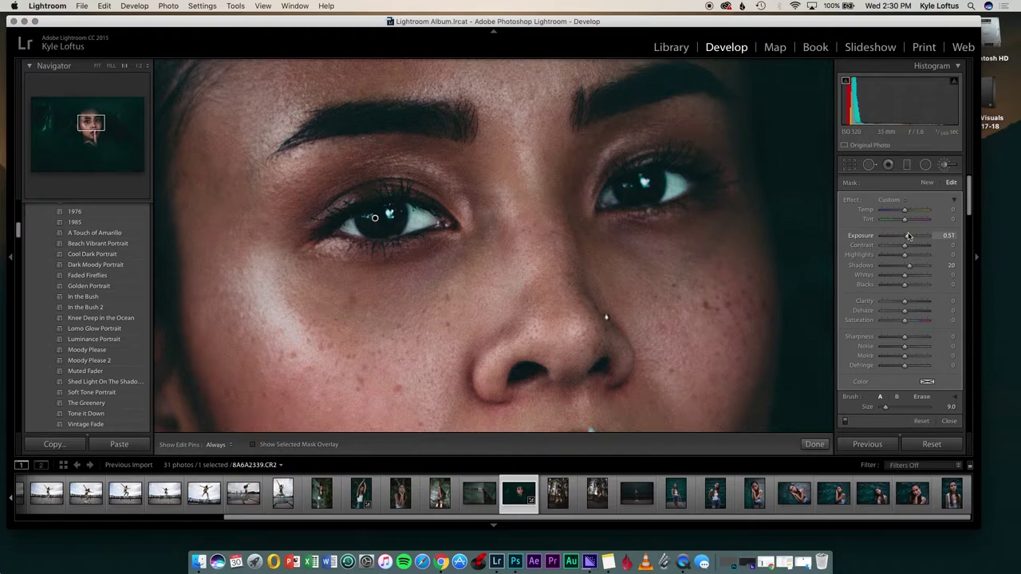
click(927, 182)
scroll(642, 182, down, 3)
key(h)
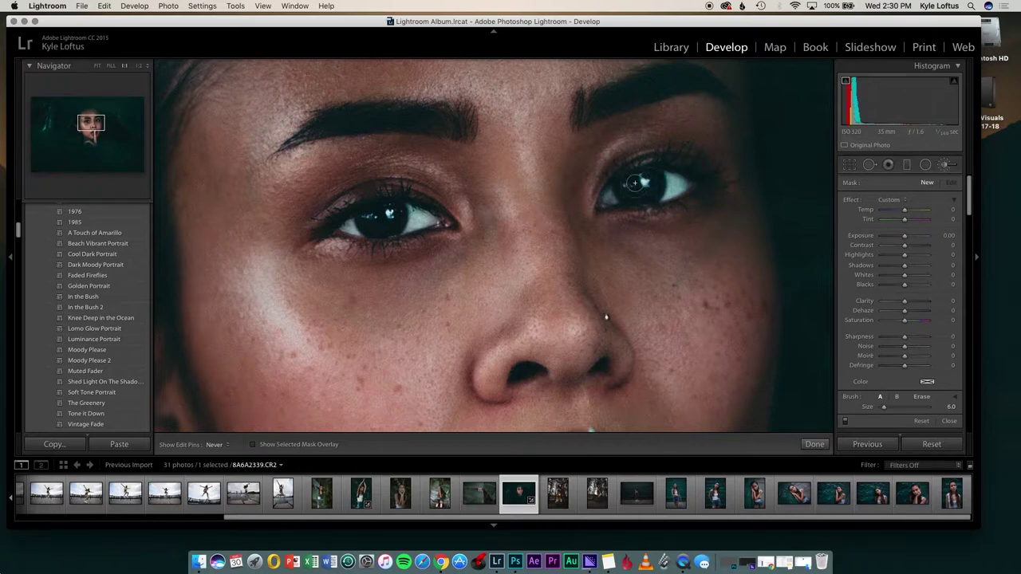
Add an eye adjustment with Clarity +26, Shadows +30, Highlights +23 and Whites +36, then close it
click(654, 186)
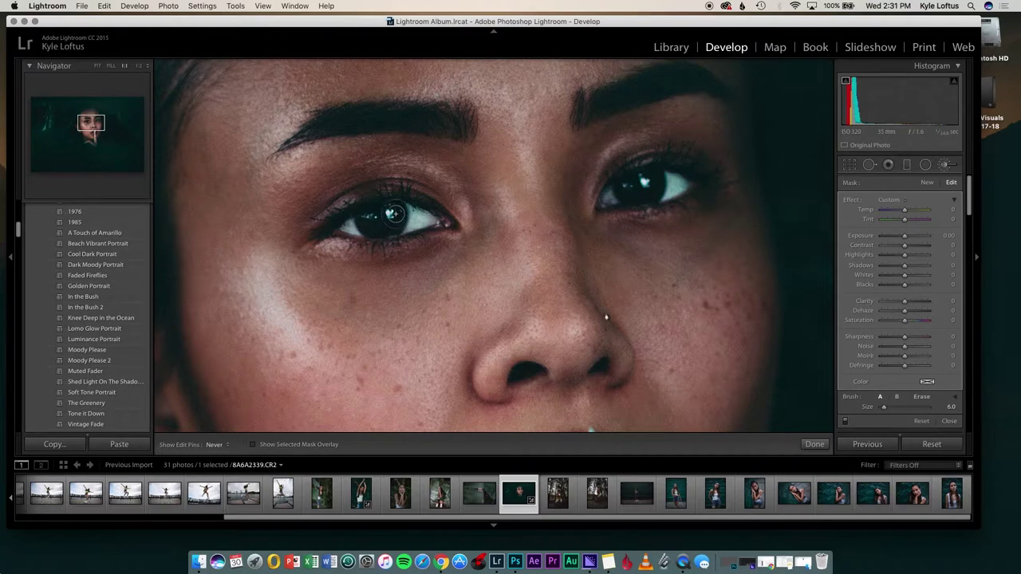
key(h)
drag(906, 303, 915, 304)
drag(906, 268, 912, 267)
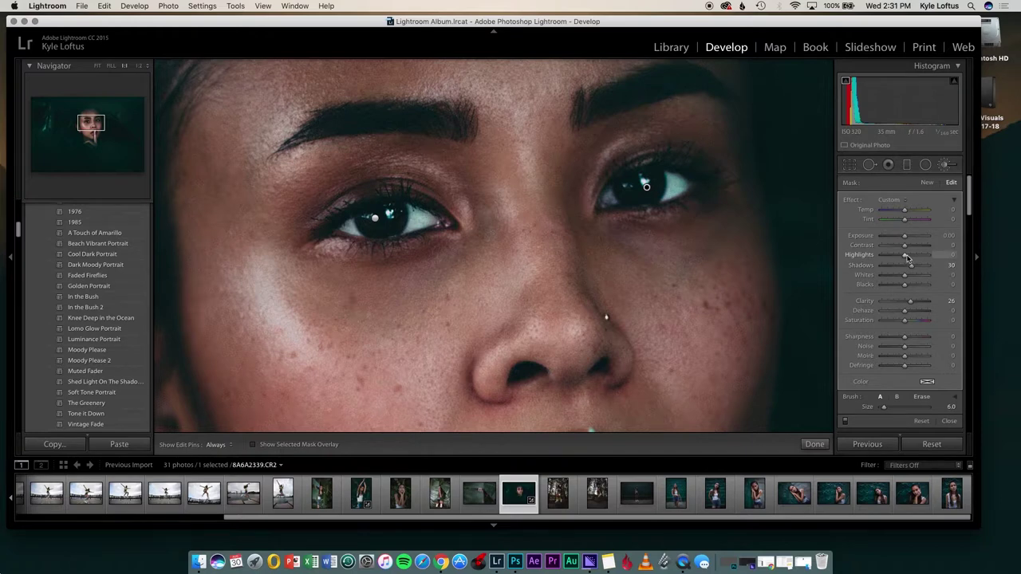
drag(906, 256, 911, 257)
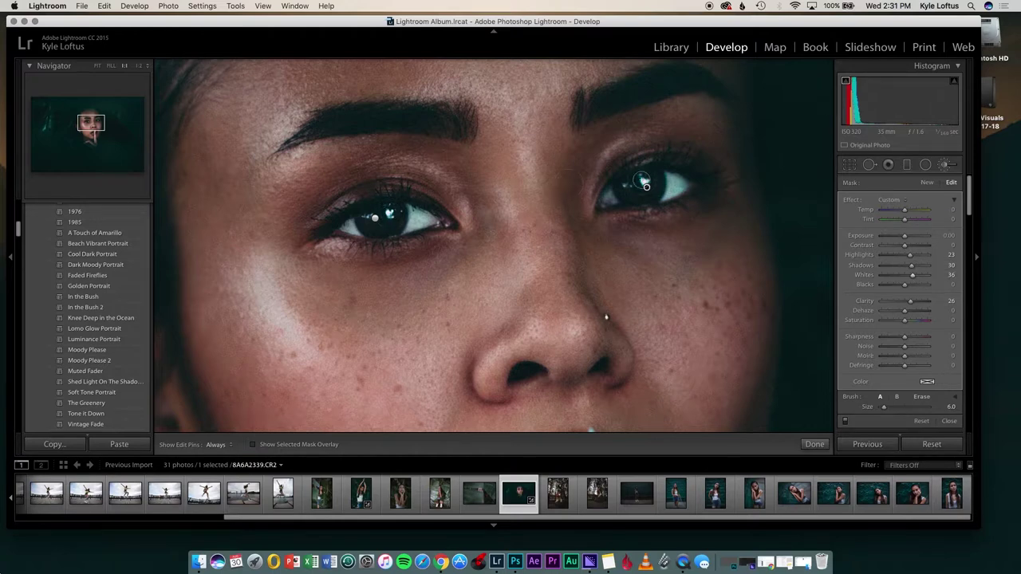
click(944, 165)
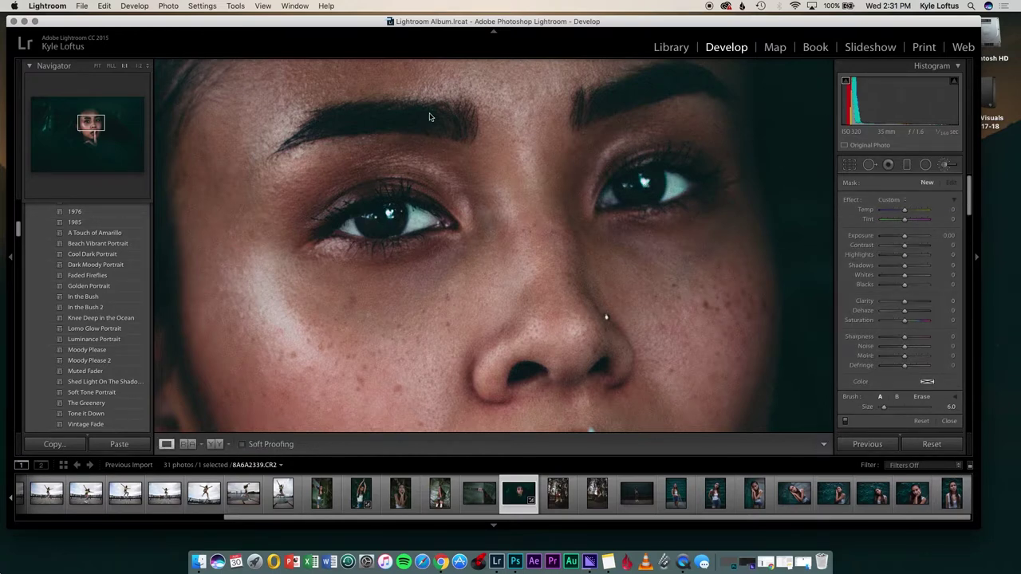
Zoom in on the face and add a nose brush with Highlights −43 and Whites −27
click(97, 66)
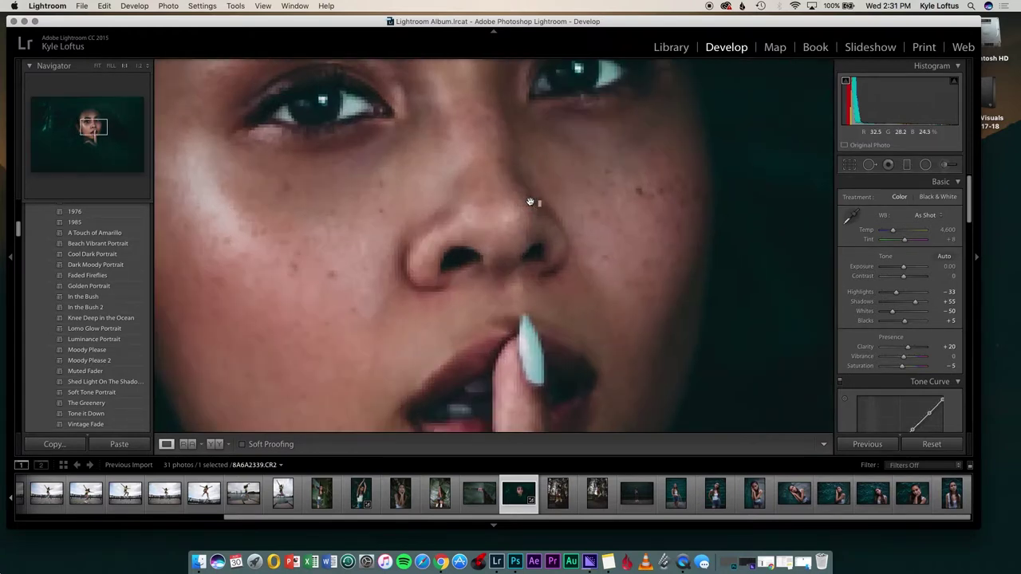
click(530, 203)
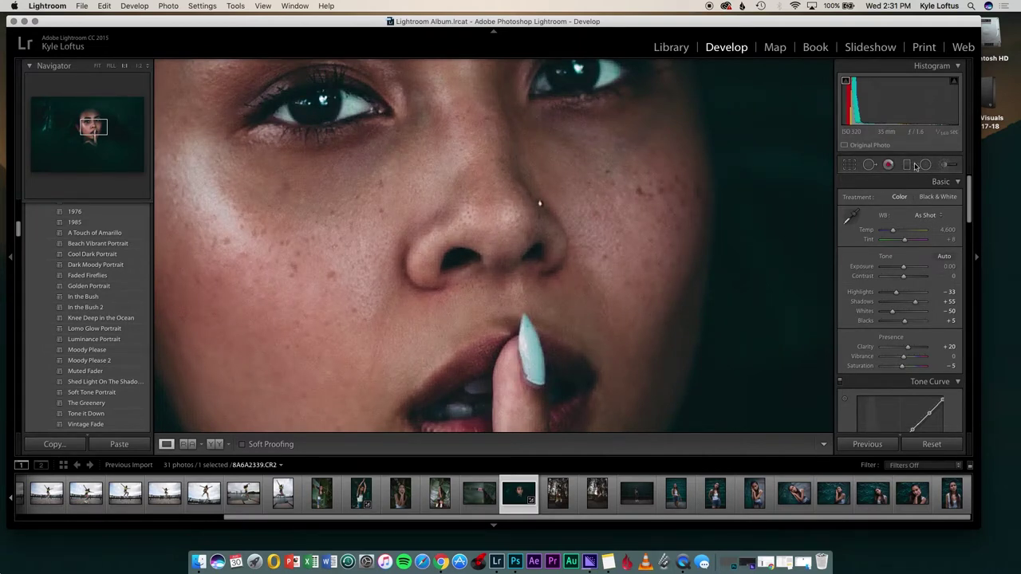
click(946, 165)
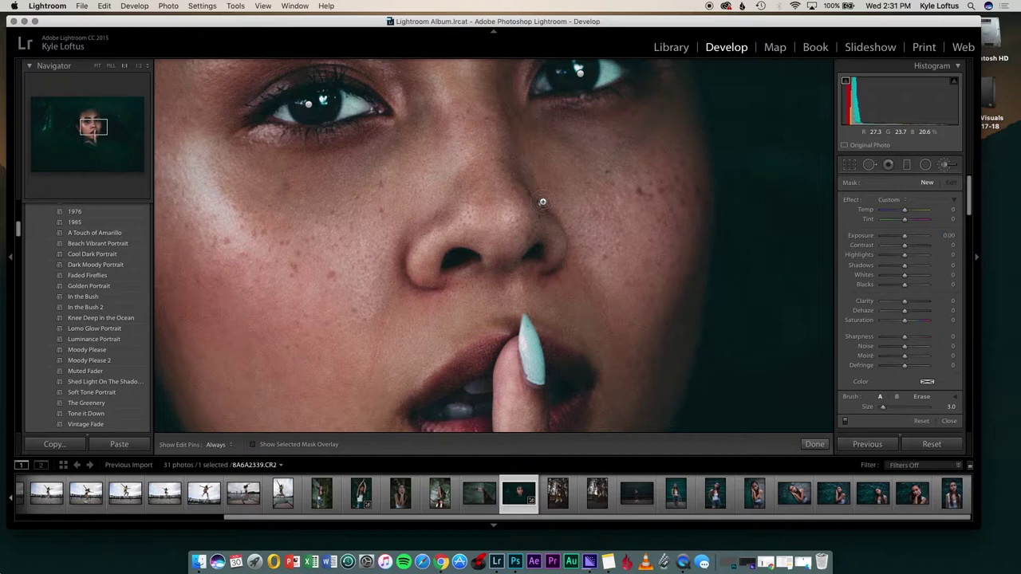
click(540, 204)
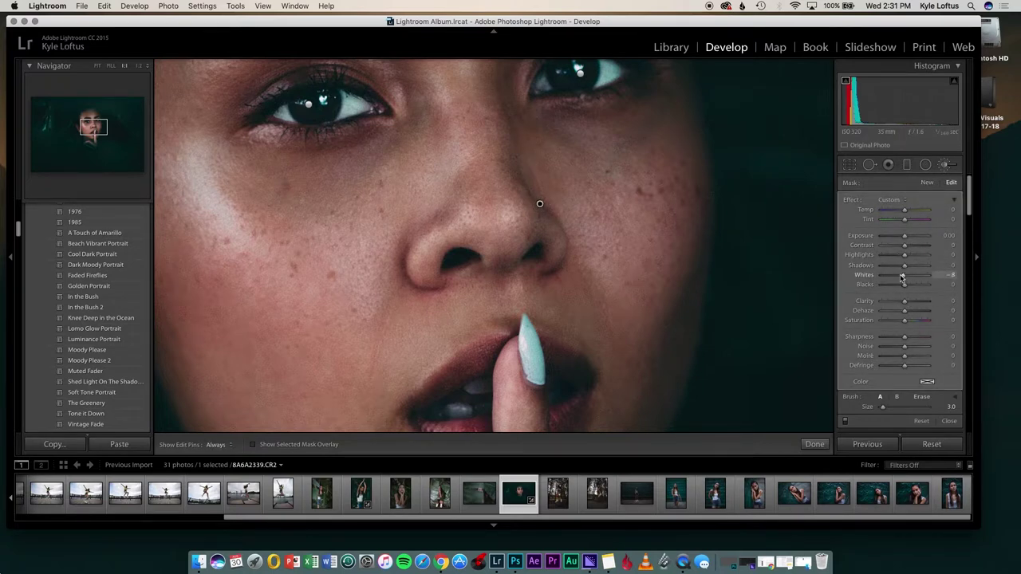
drag(902, 276, 894, 257)
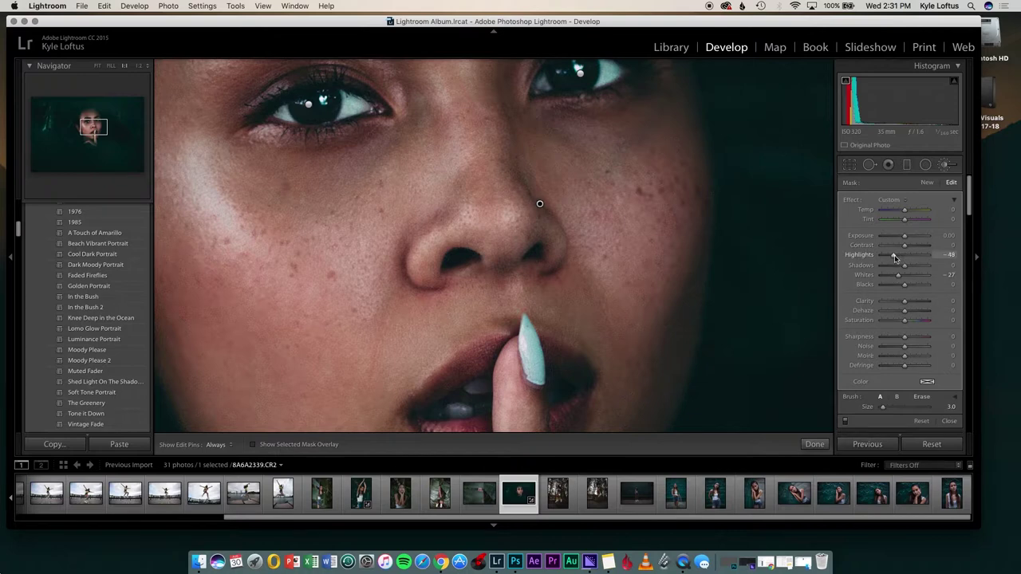
click(946, 164)
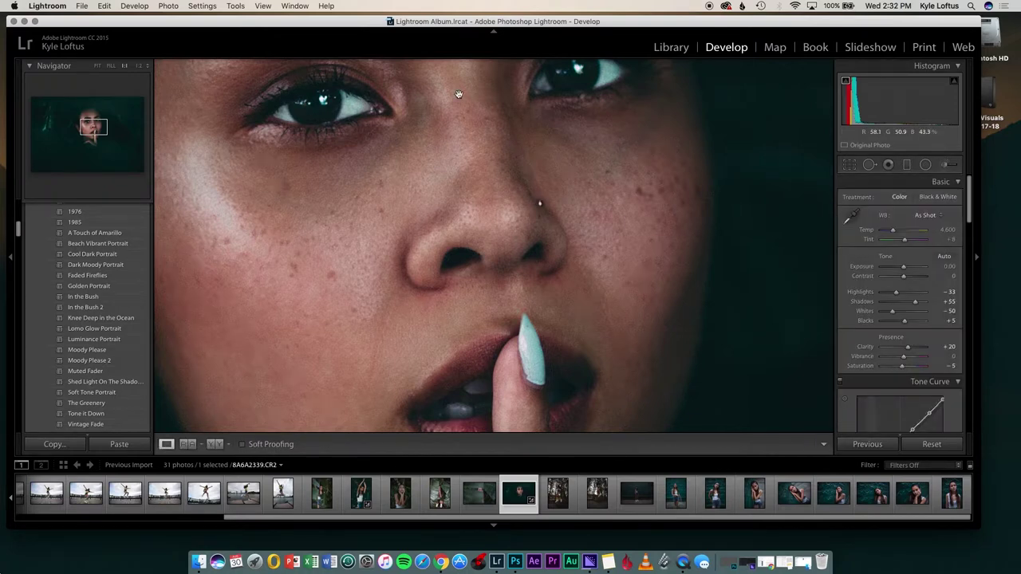
click(97, 66)
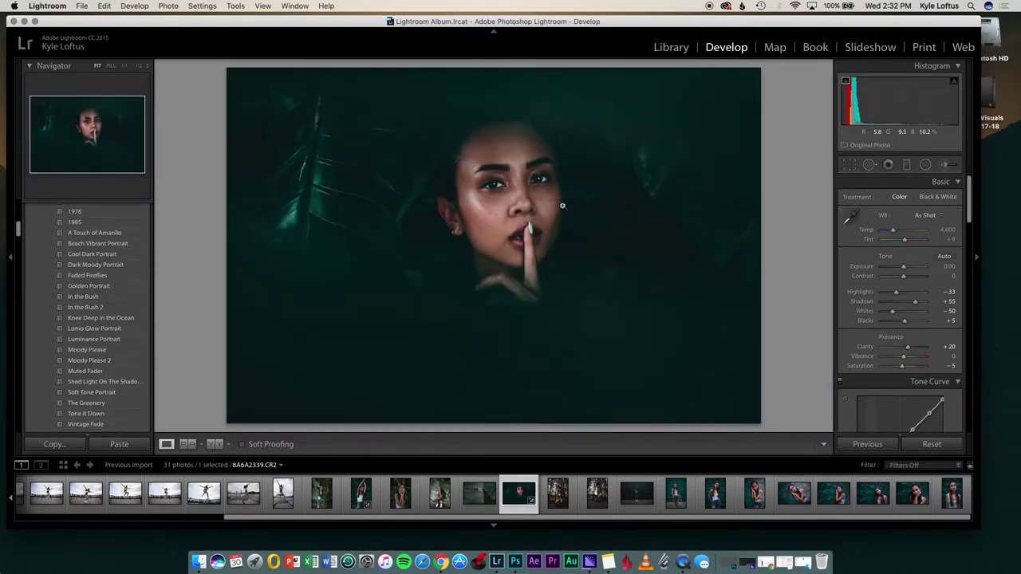
click(528, 201)
Heal the white dot on the side of the nose and toggle the overlay to check it
click(869, 164)
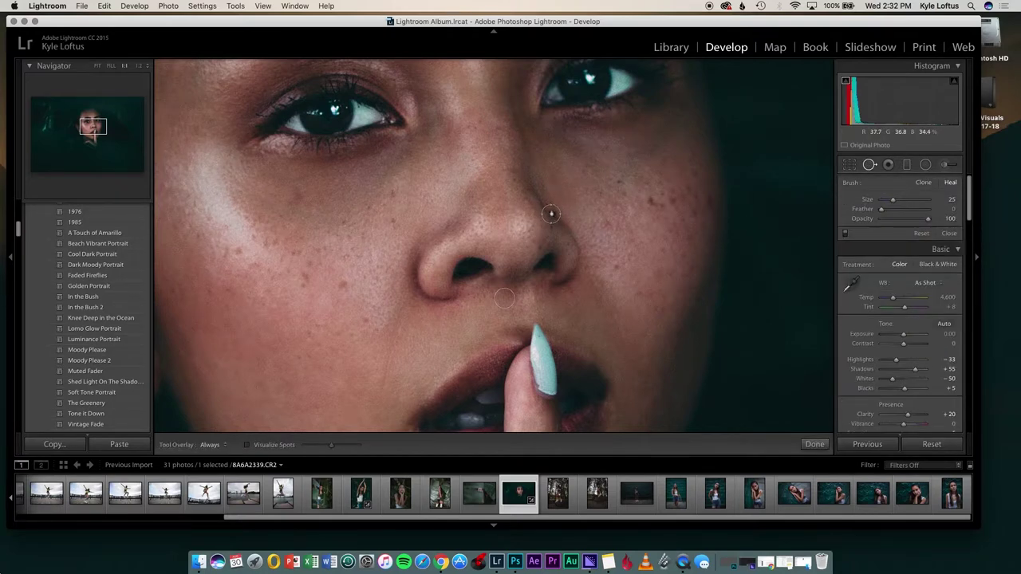
click(550, 213)
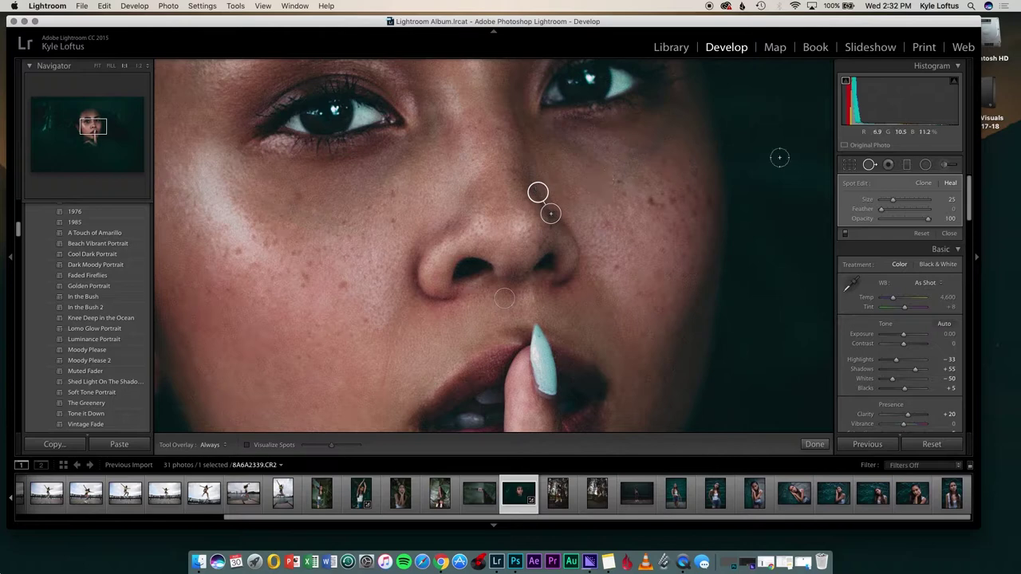
click(870, 166)
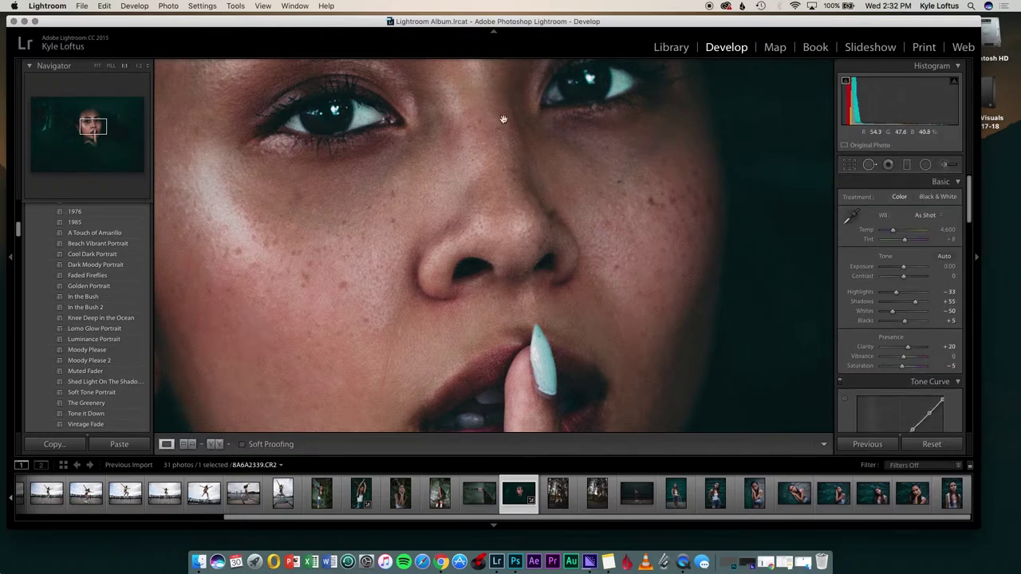
click(870, 165)
Reselect the nose brush adjustment to review it, then close the brush
key(k)
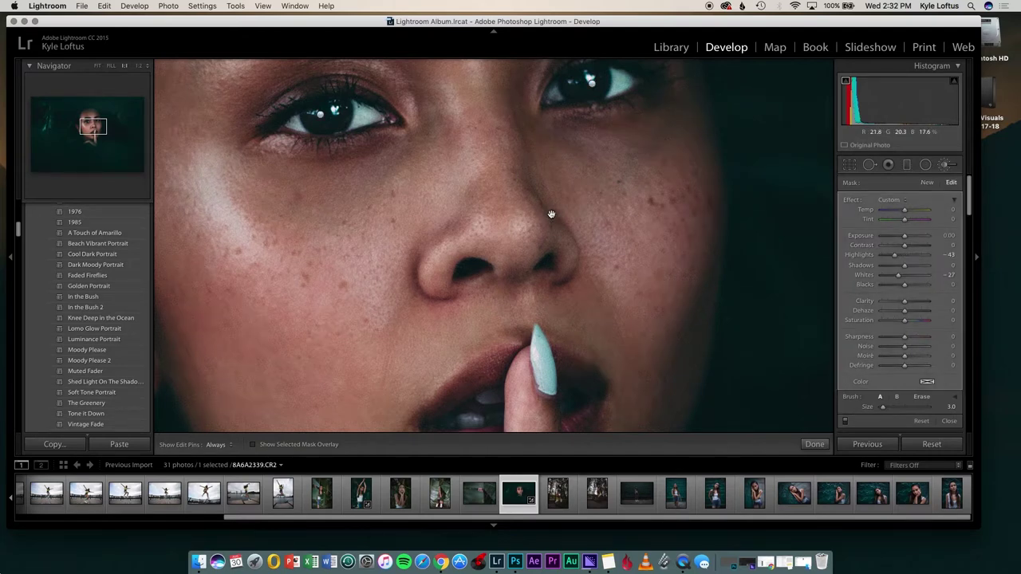
click(552, 215)
click(946, 165)
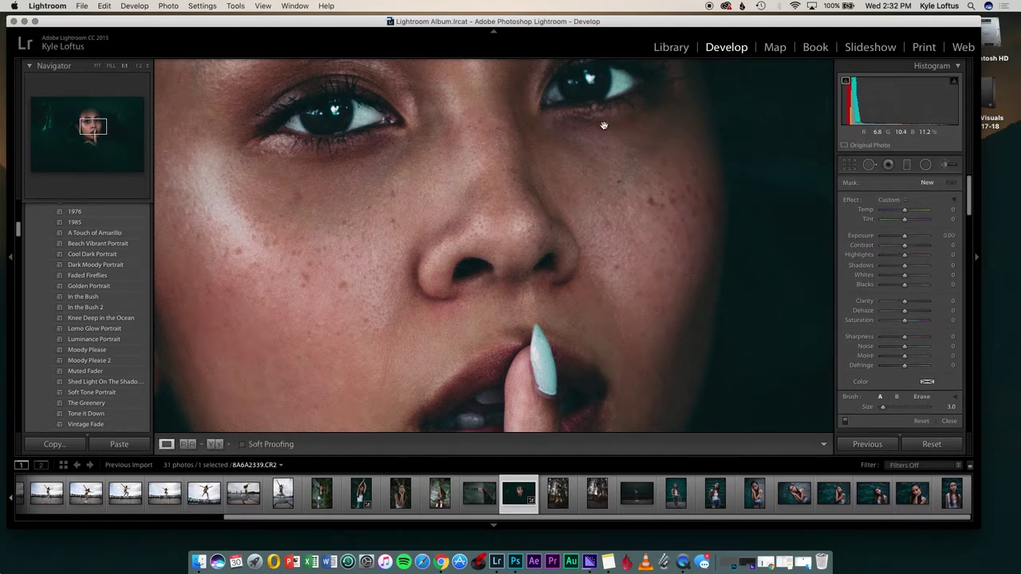
Export the finished portrait as 8A6A2339.jpg and open the woman-on-leaves photo from the Filmstrip
click(95, 66)
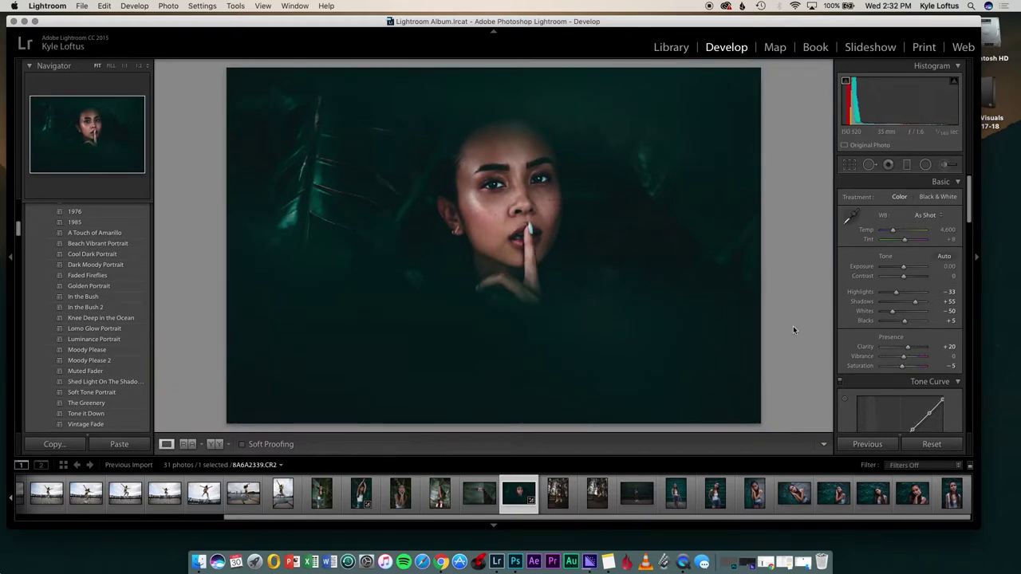
key(super+shift+e)
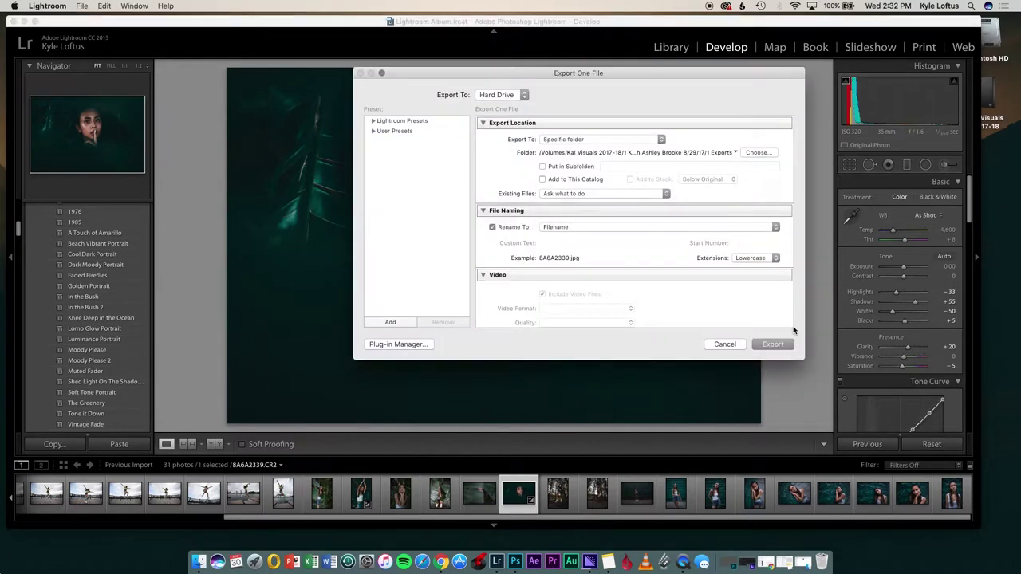
key(Return)
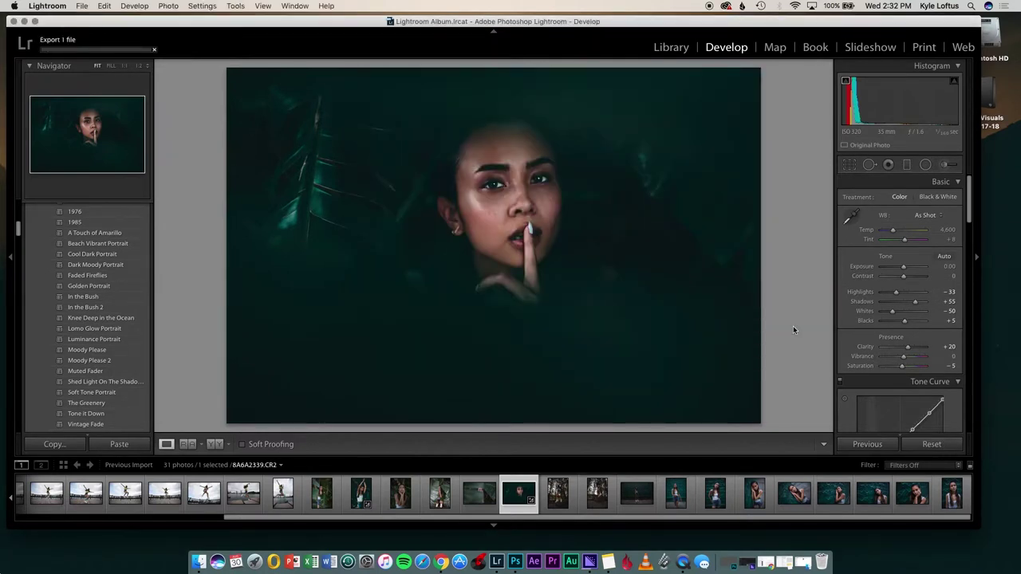
click(790, 495)
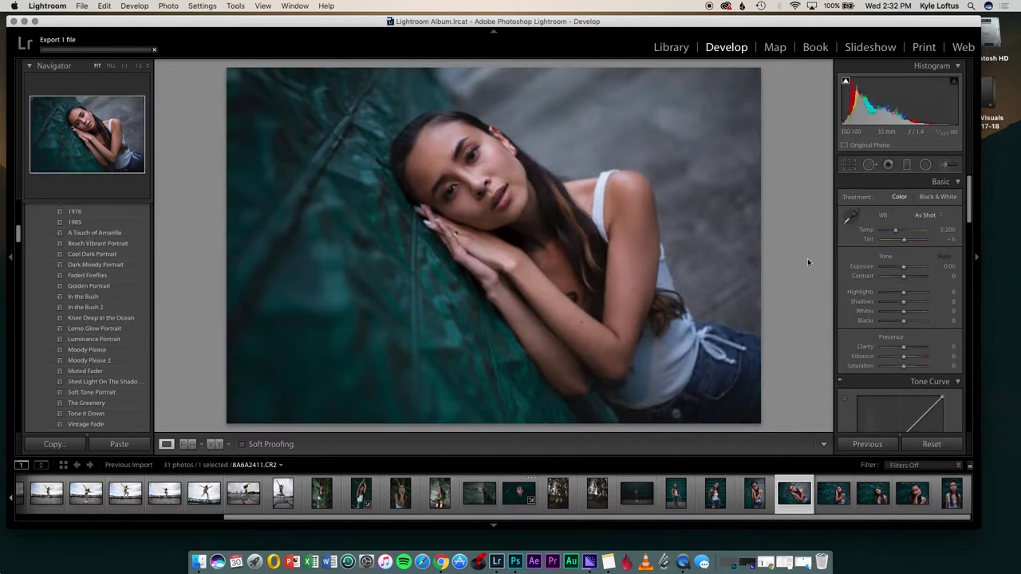
Apply the In the Bush 2 preset and compare it side by side with the original
click(95, 308)
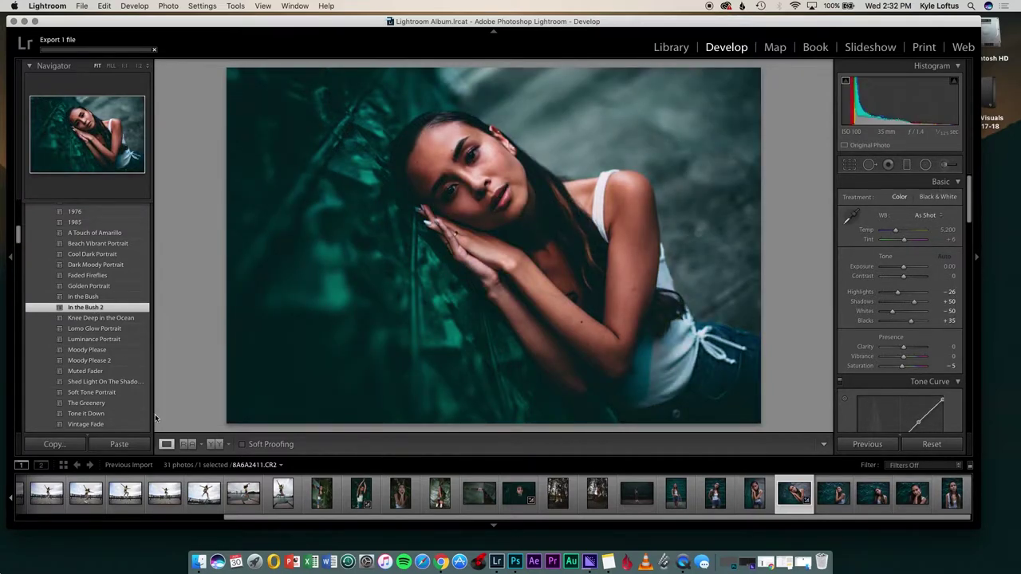
click(215, 445)
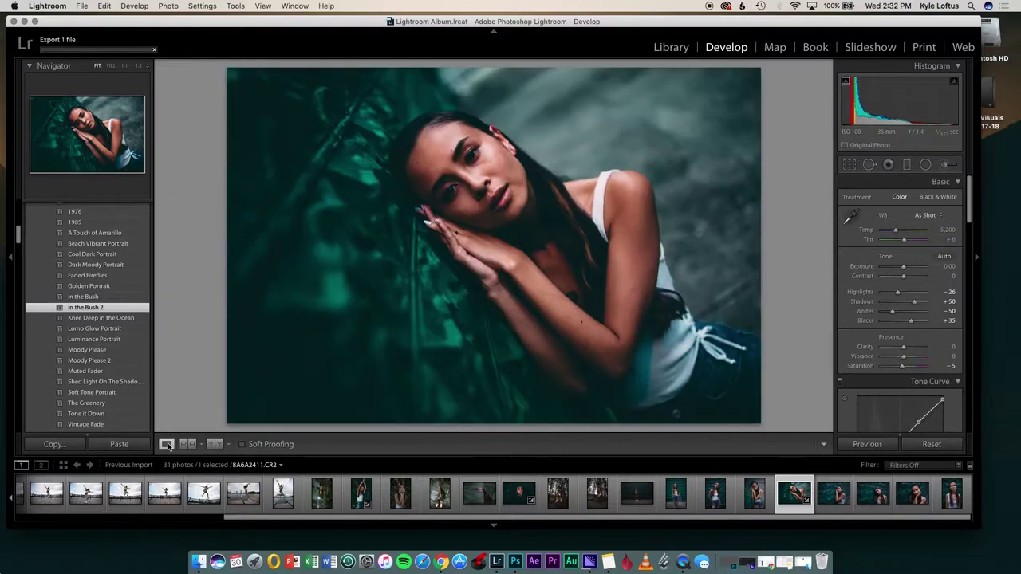
click(167, 444)
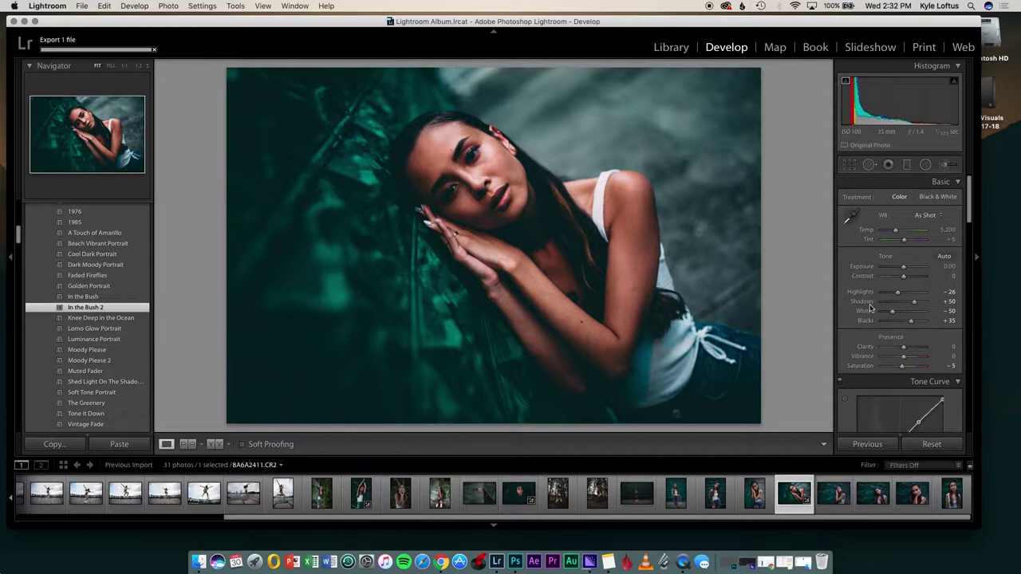
Lift the tone curve's black point, lower the upper midtones slightly, and set Clarity to +14
scroll(871, 307, down, 5)
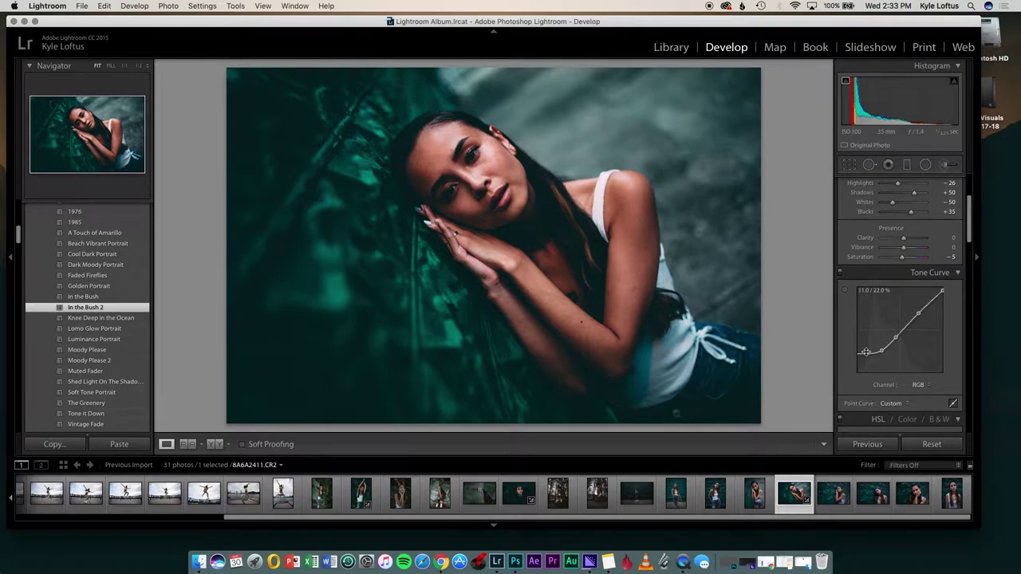
drag(866, 354, 863, 361)
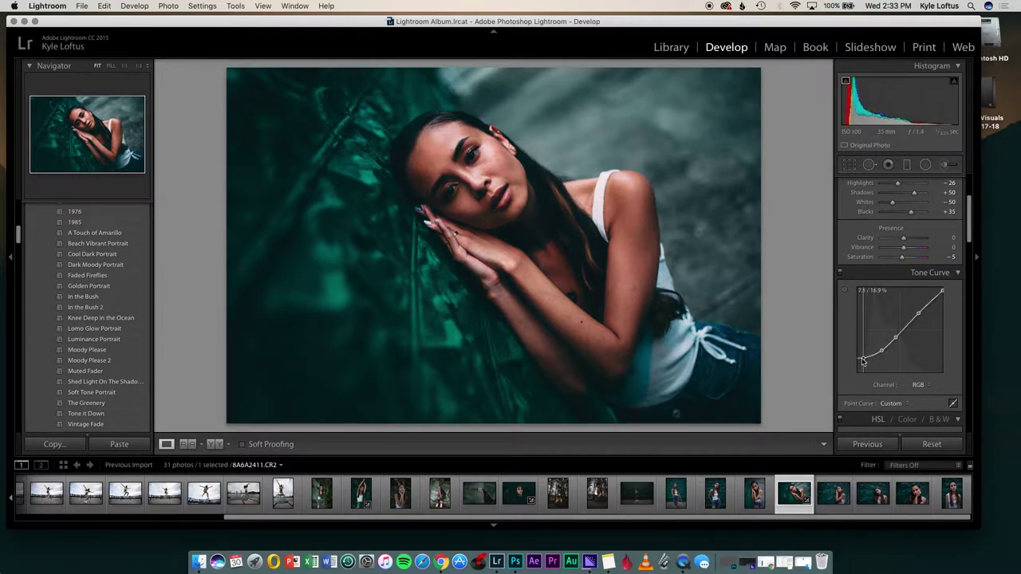
drag(880, 352, 873, 358)
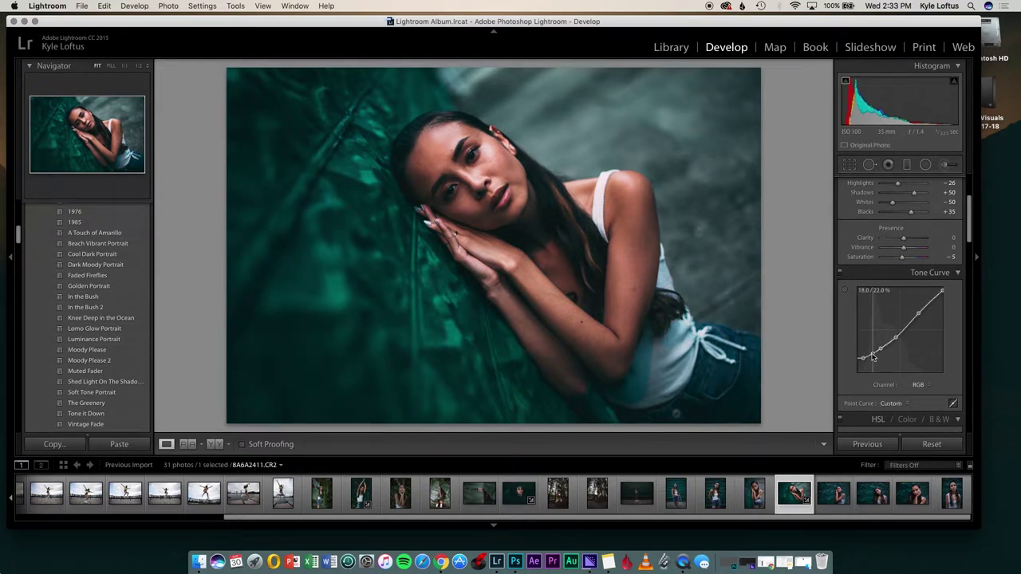
scroll(930, 342, up, 1)
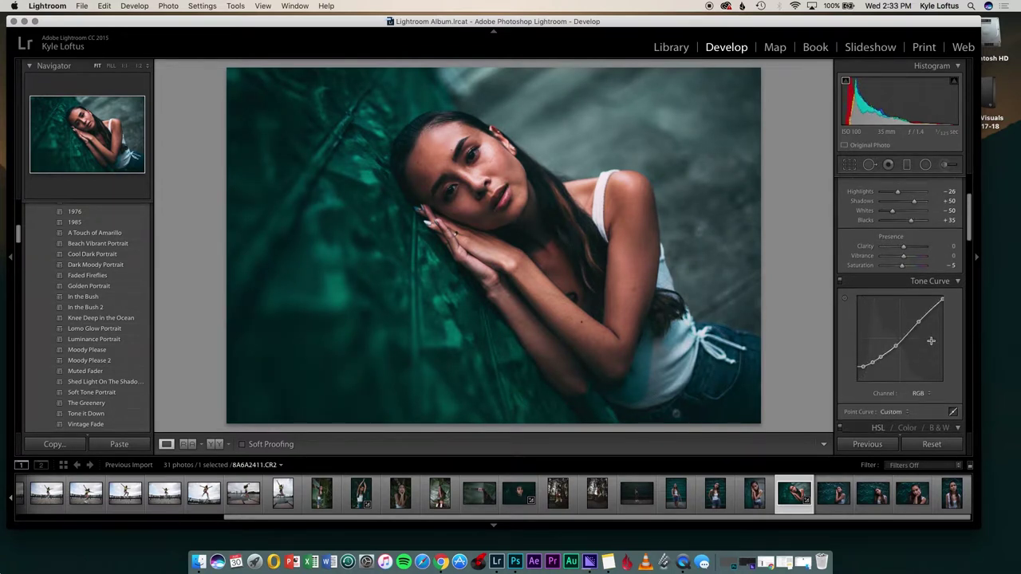
drag(919, 326, 920, 328)
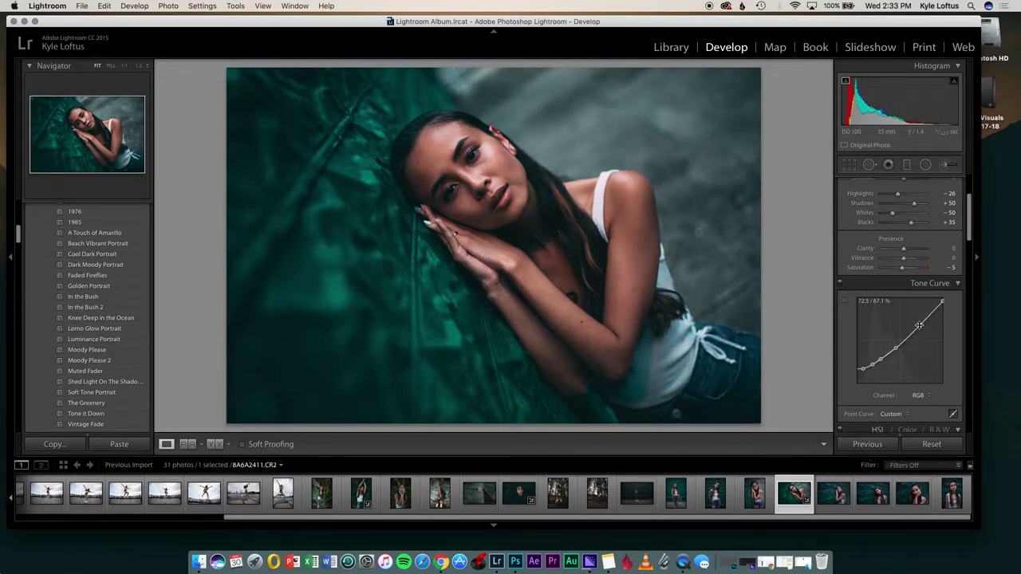
scroll(920, 328, up, 4)
drag(905, 294, 906, 293)
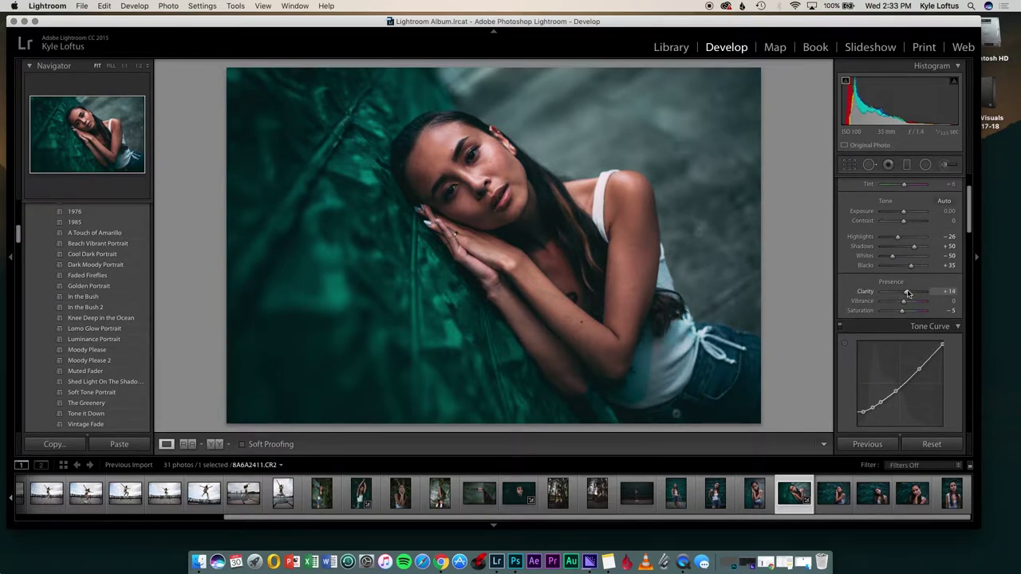
Lift the shadows, set Blacks to +28 and Contrast to +5 in the Basic panel
scroll(910, 293, up, 4)
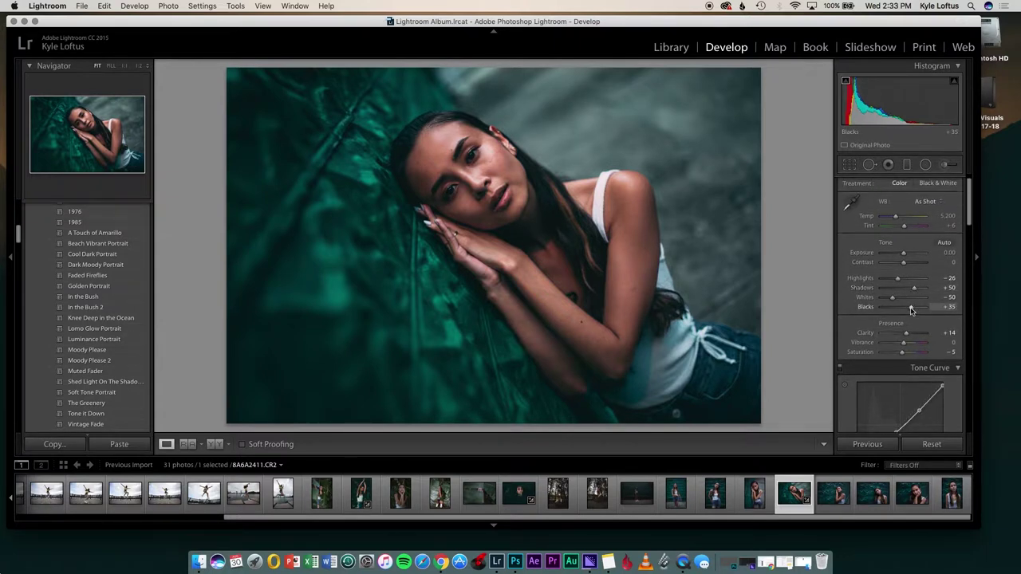
drag(912, 310, 913, 309)
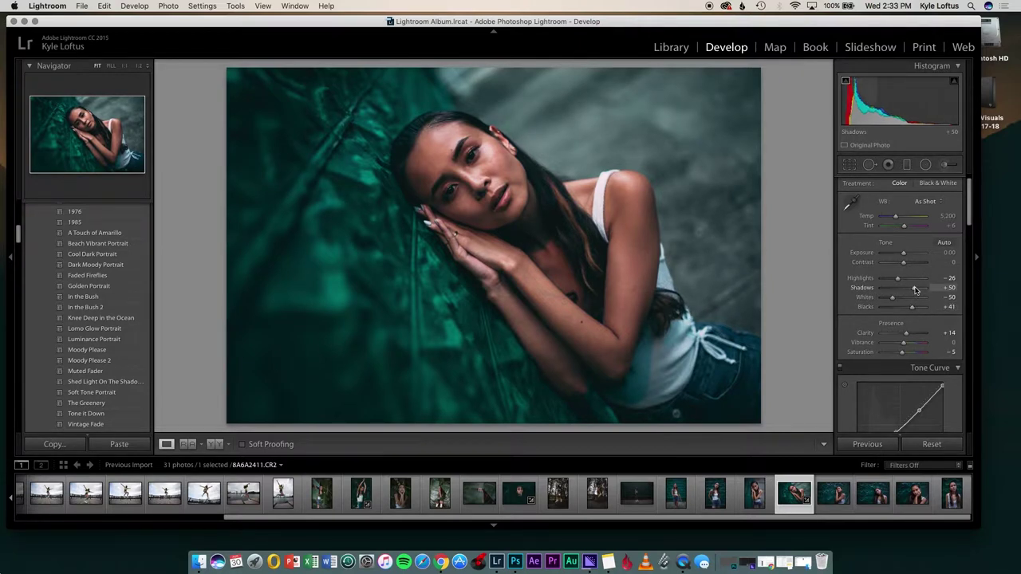
drag(915, 290, 920, 291)
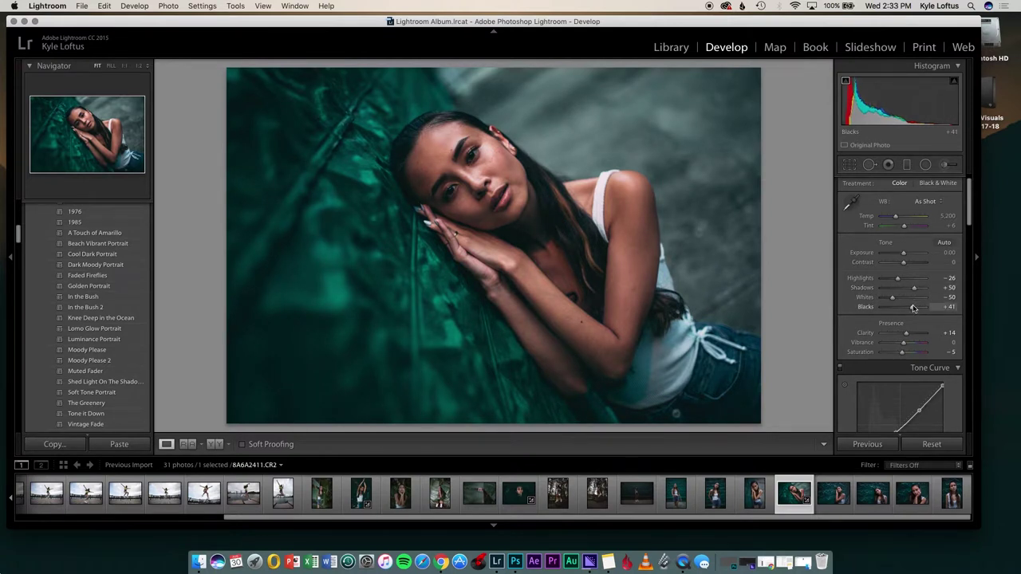
drag(914, 309, 911, 310)
drag(904, 265, 907, 266)
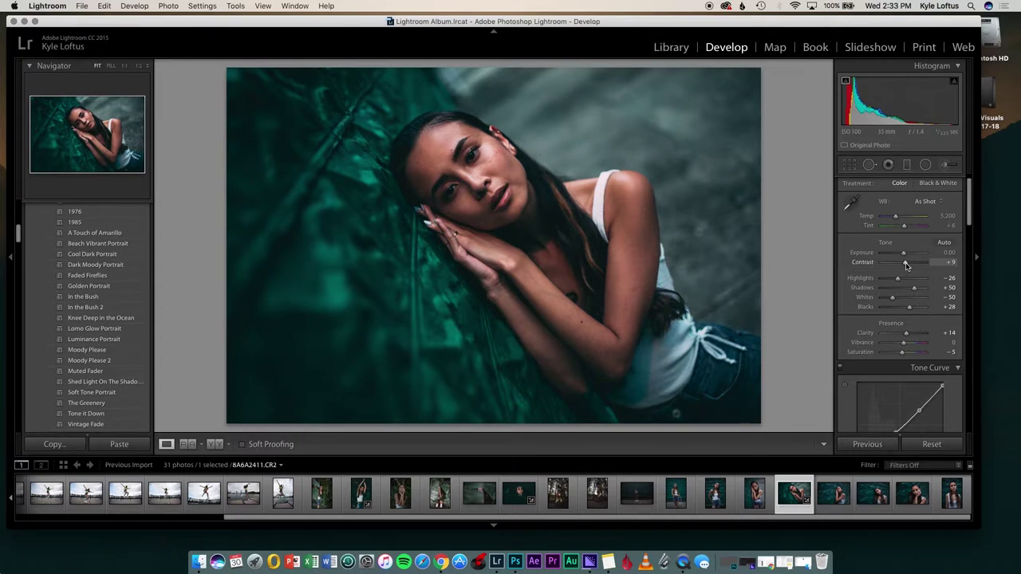
drag(905, 264, 905, 265)
Compare with split toning toggled, then shift the Green, Aqua and Blue hue sliders
scroll(904, 262, down, 10)
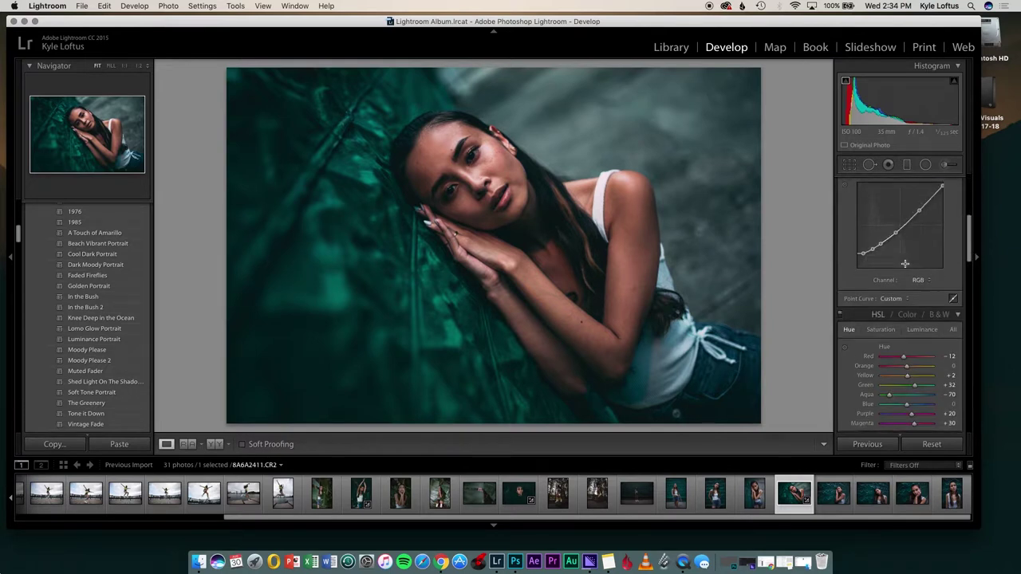
scroll(905, 263, down, 1)
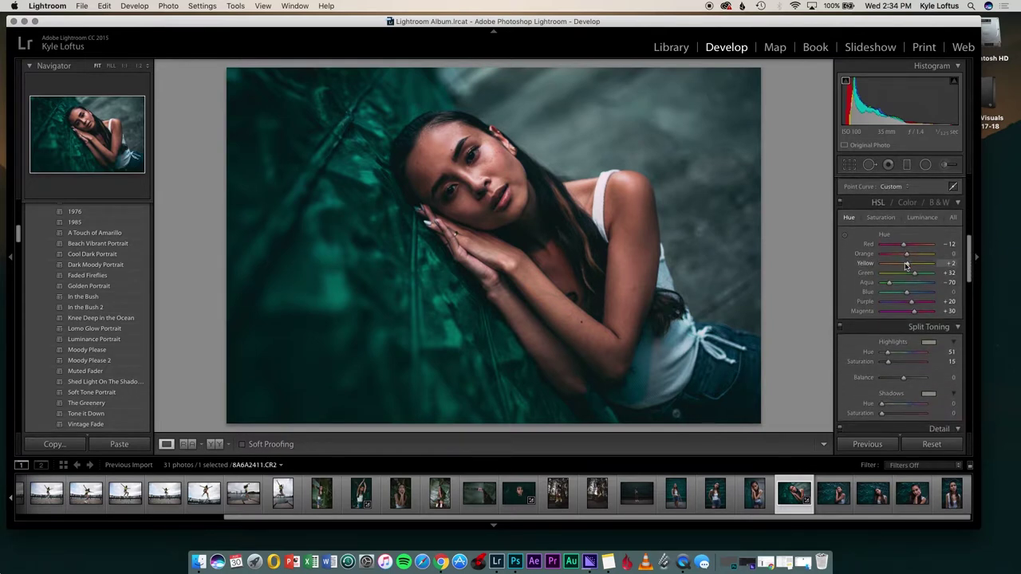
click(839, 327)
click(840, 327)
click(840, 327)
click(840, 327)
drag(915, 276, 919, 276)
mouse_move(889, 283)
mouse_down()
mouse_move(901, 283)
mouse_move(891, 285)
mouse_up()
mouse_move(906, 294)
mouse_down()
mouse_move(896, 294)
mouse_move(907, 294)
mouse_up()
Darken Orange luminance to -15 and Aqua to -17, then zoom to 1:1 on her shoulder
click(923, 217)
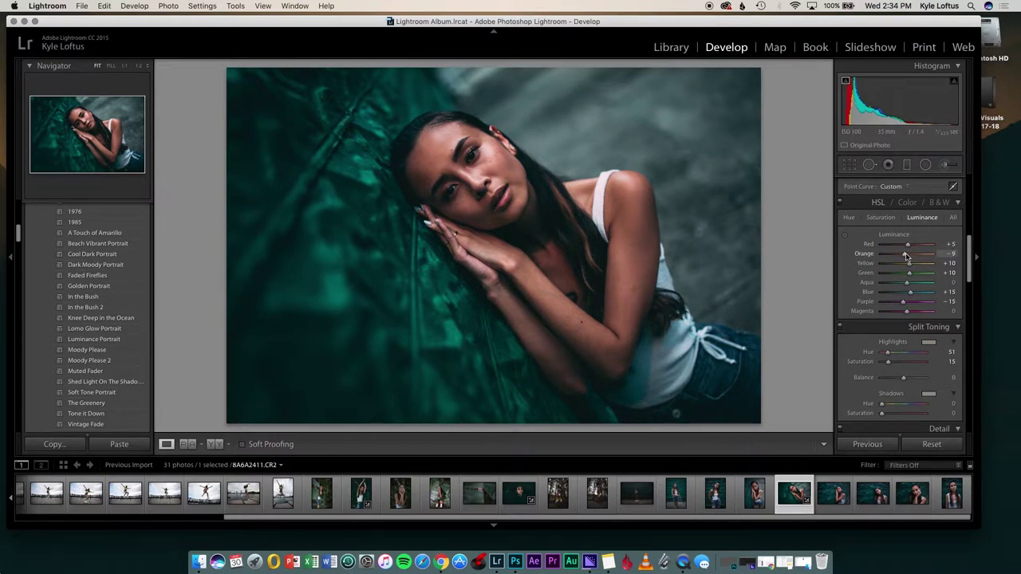
drag(906, 256, 905, 257)
drag(908, 286, 906, 296)
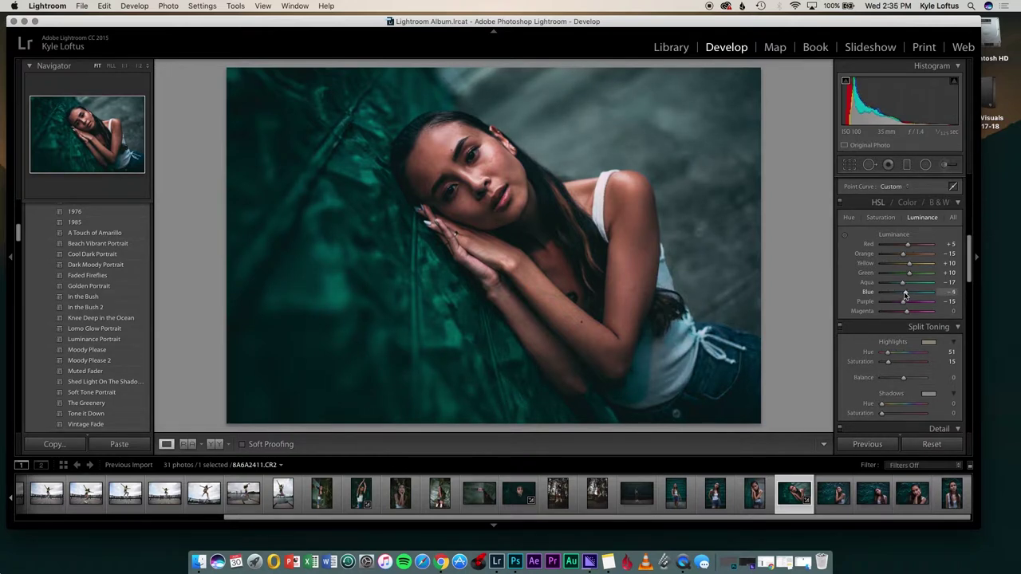
click(849, 217)
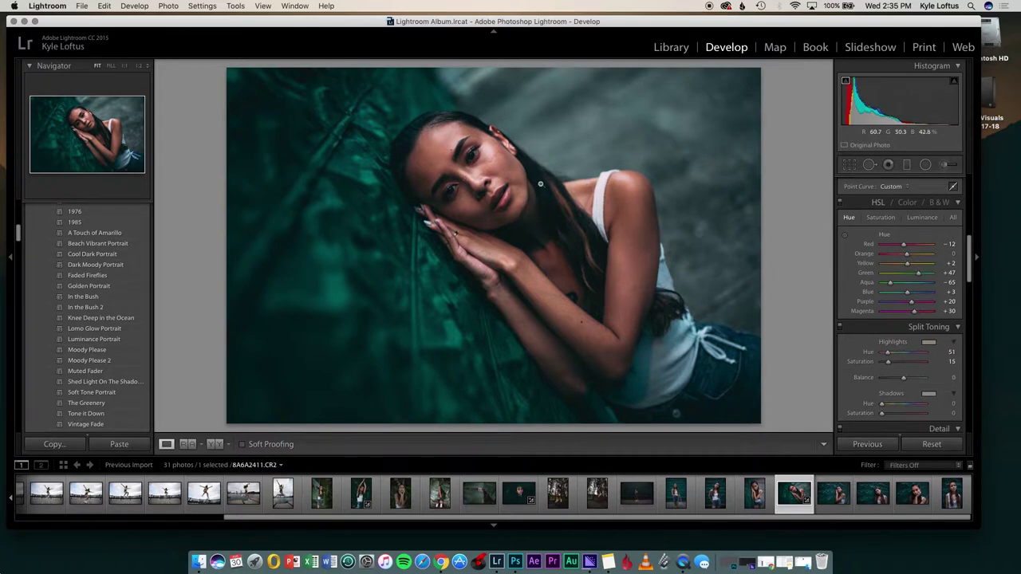
click(591, 193)
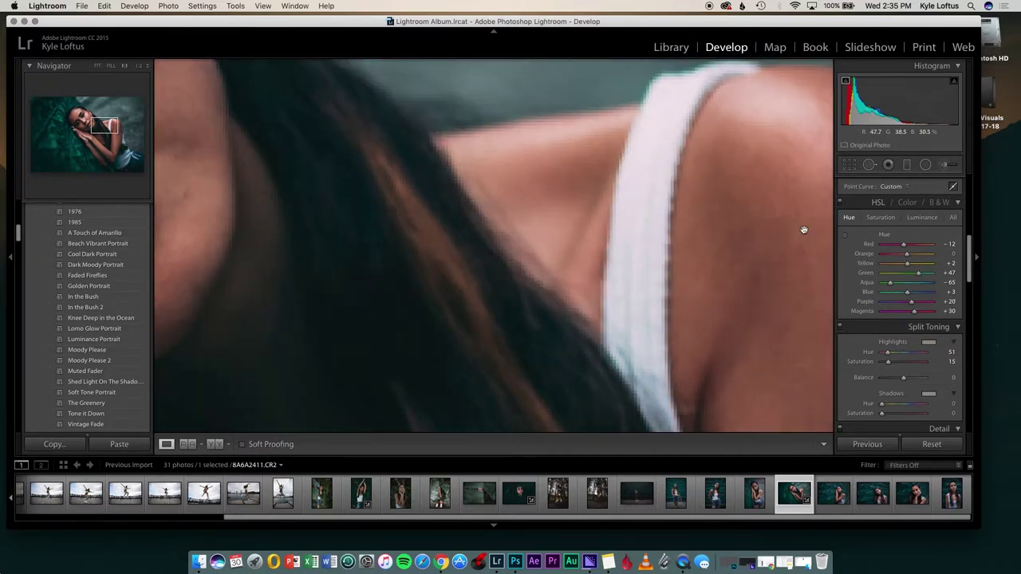
Centre the close-up on her nose and lips and try a grain Amount of 30
scroll(882, 342, down, 5)
scroll(882, 342, down, 10)
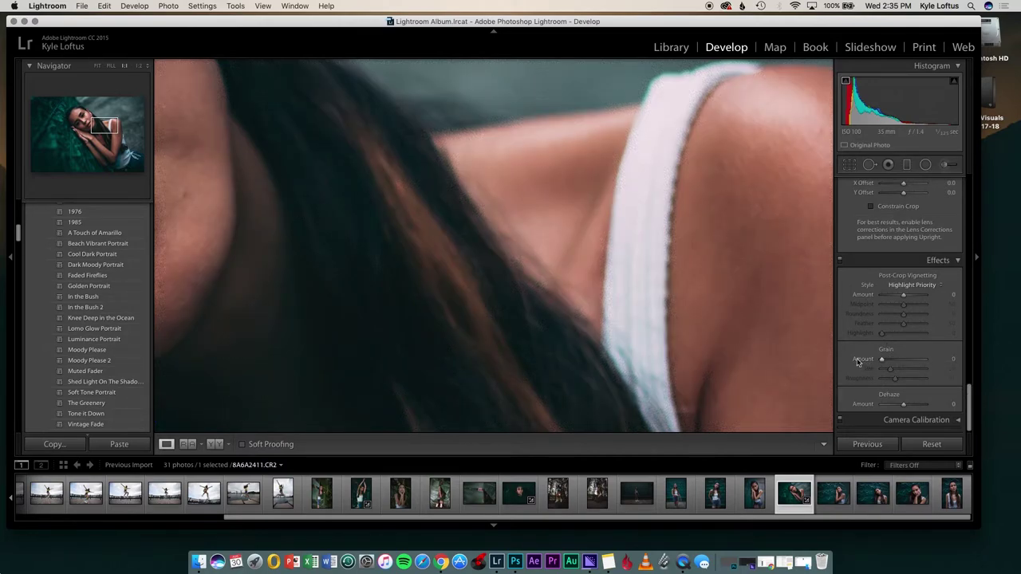
drag(431, 215, 701, 235)
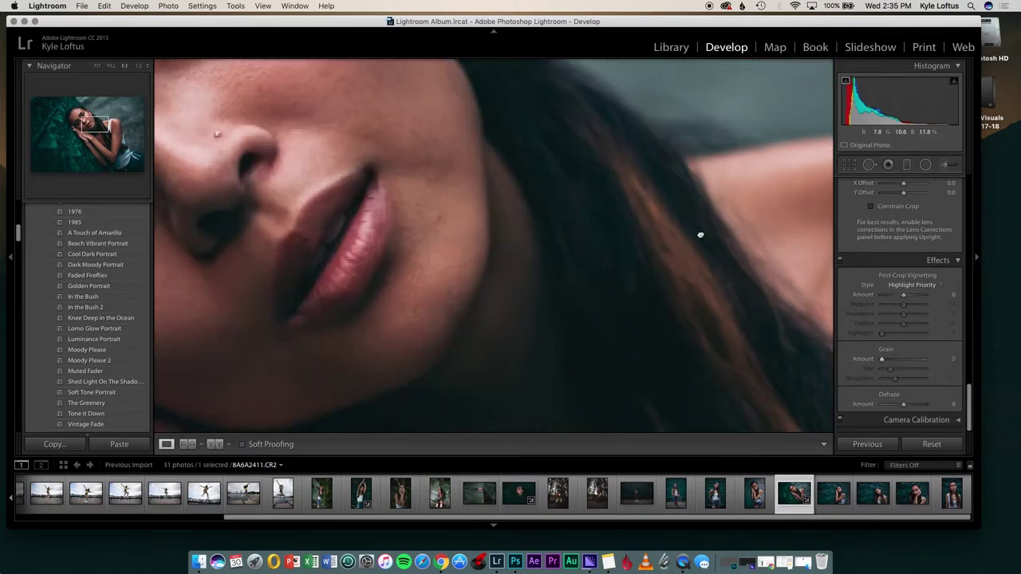
drag(392, 180, 445, 219)
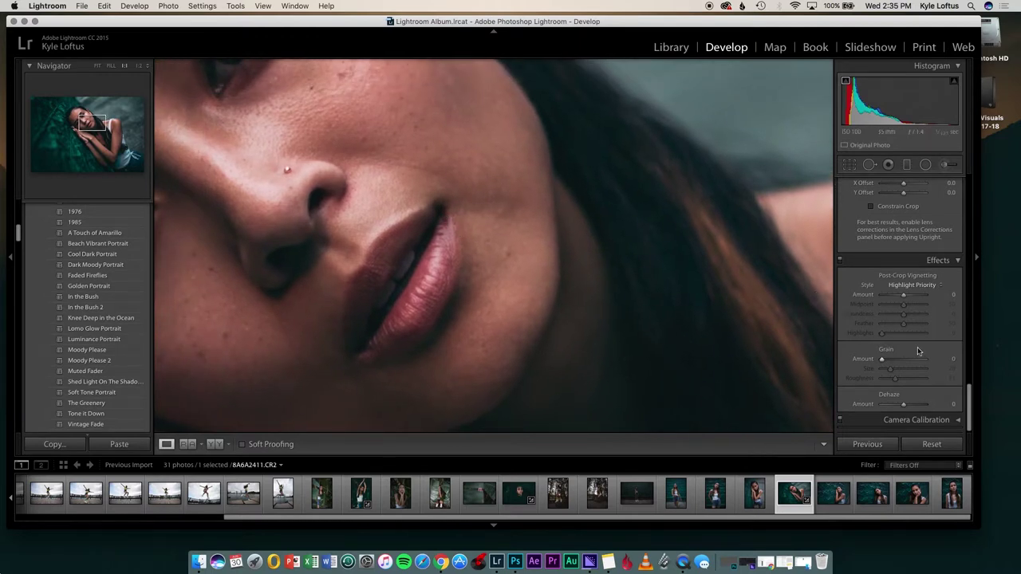
click(952, 359)
key(Return)
Set grain Amount to 22 and add a post-crop vignette at -15 with Midpoint 13
click(97, 65)
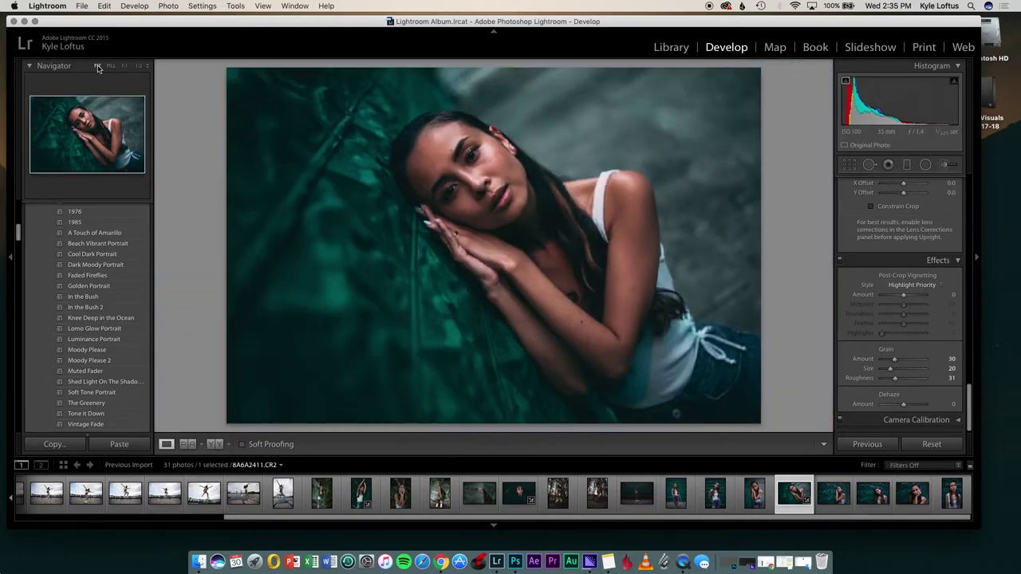
click(951, 359)
text(22)
key(Return)
drag(902, 296, 901, 296)
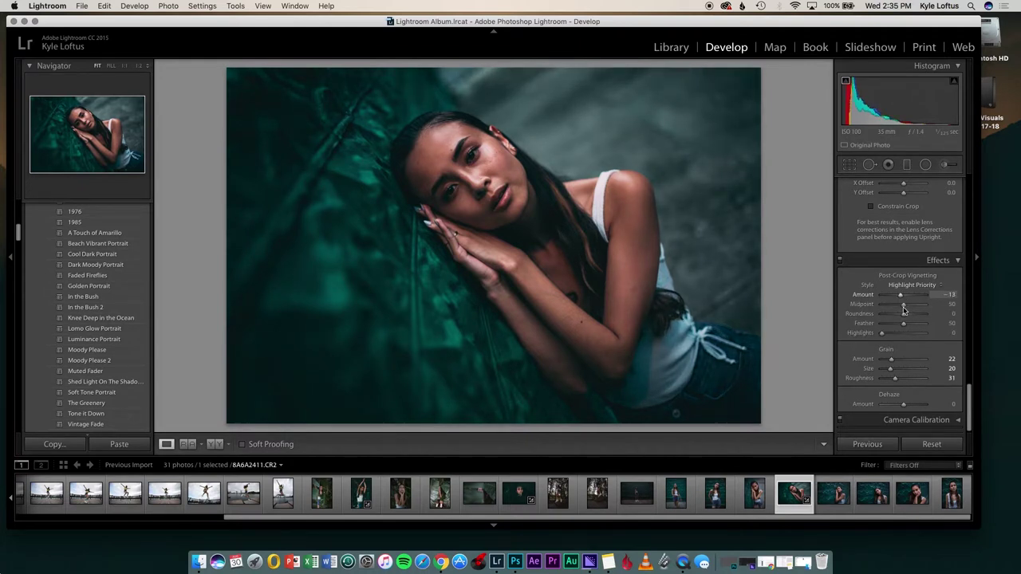
mouse_move(903, 305)
mouse_down()
mouse_move(887, 307)
mouse_move(897, 296)
mouse_move(887, 308)
mouse_up()
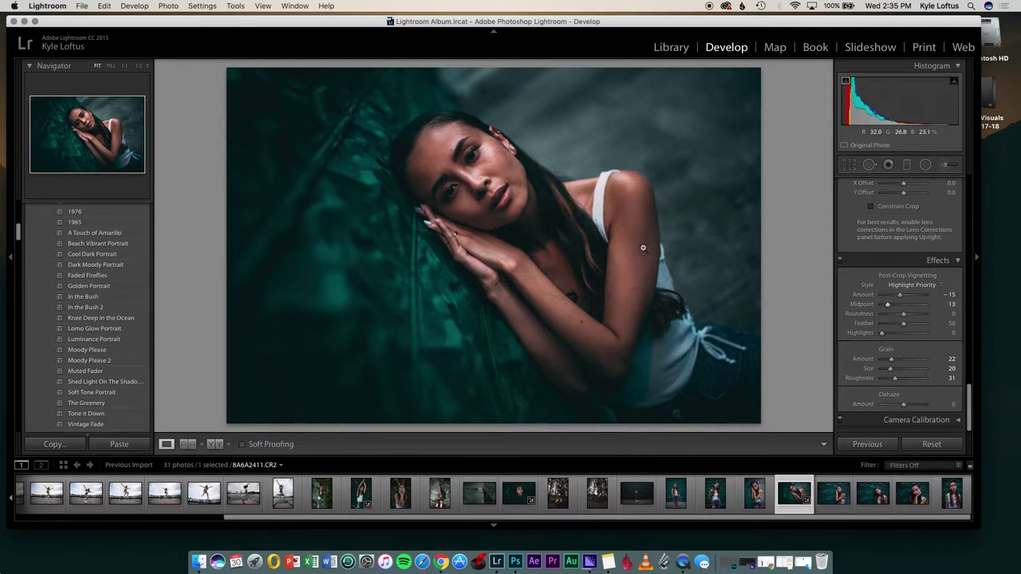
Heal two blemishes on her arm with the Spot Removal tool
click(870, 165)
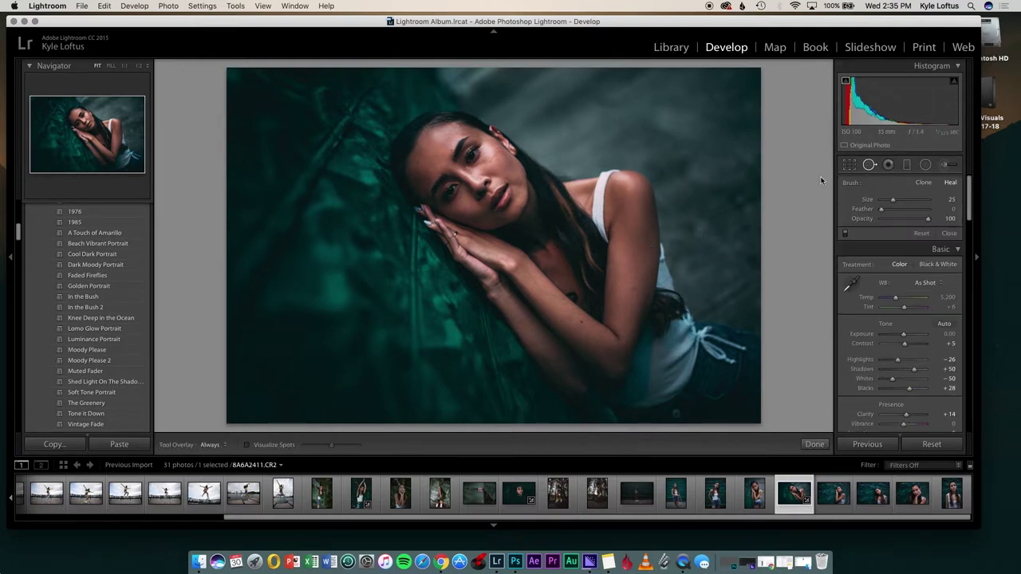
scroll(634, 276, up, 5)
scroll(634, 288, up, 1)
click(634, 289)
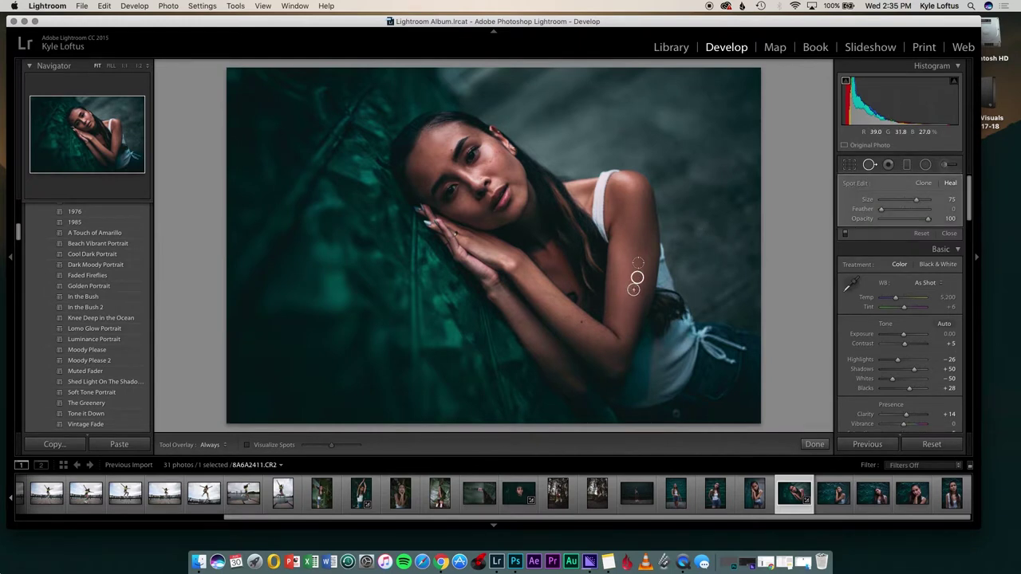
key(Escape)
click(651, 274)
click(583, 322)
Heal the forehead blemishes and remove the nose stud, then close spot healing
click(870, 165)
click(469, 170)
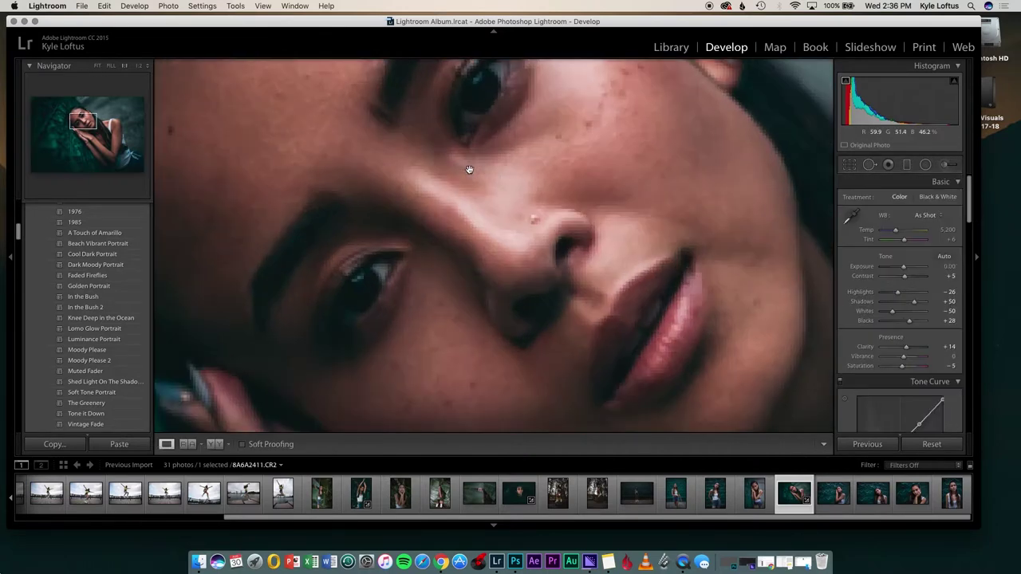
click(469, 170)
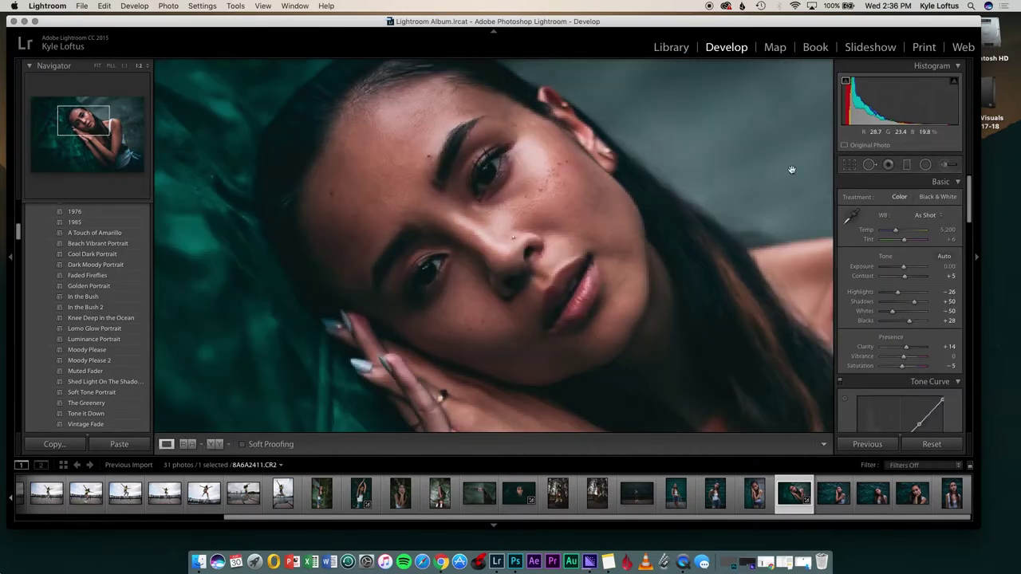
click(865, 165)
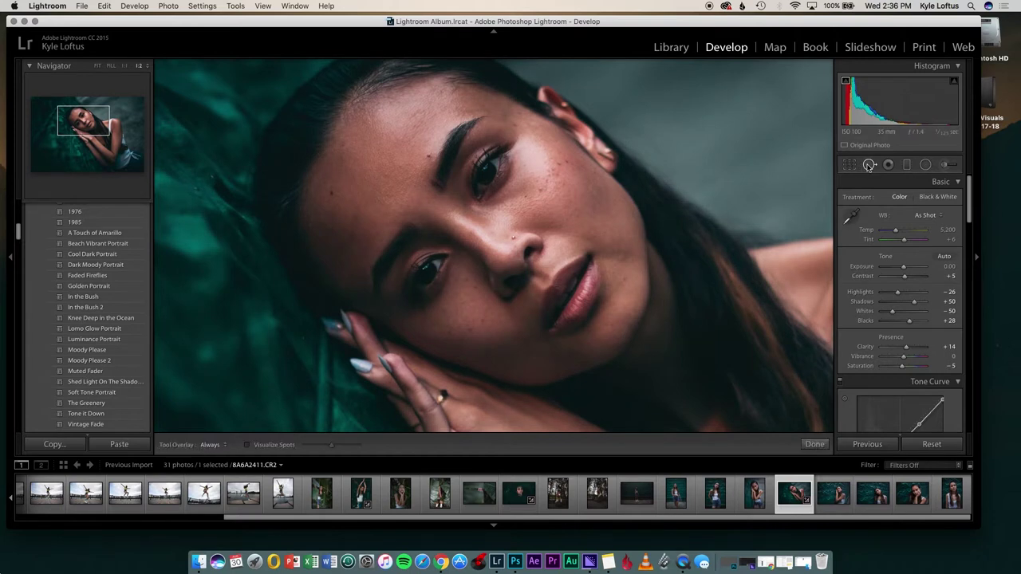
scroll(322, 186, down, 4)
click(330, 193)
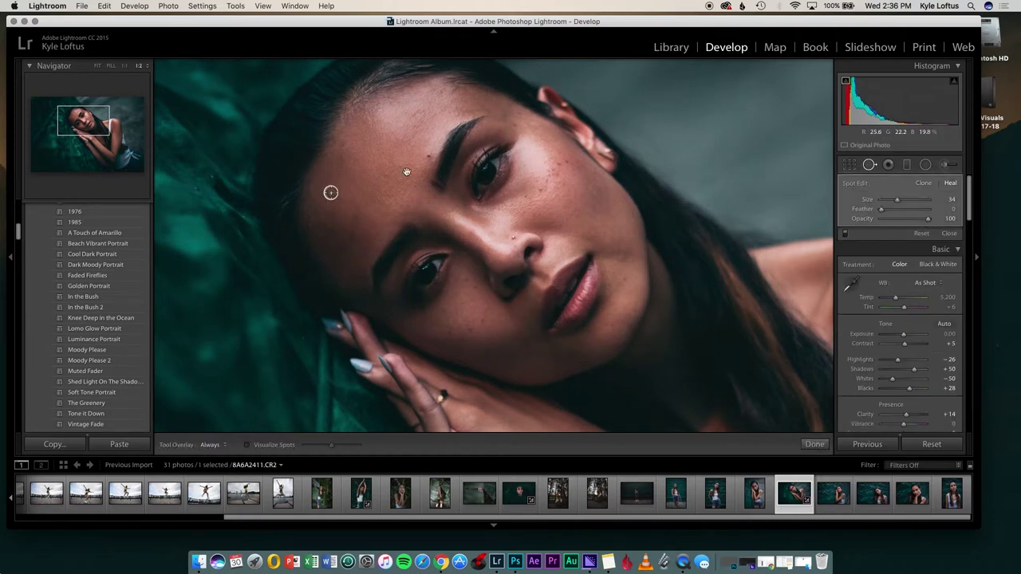
click(417, 165)
click(511, 237)
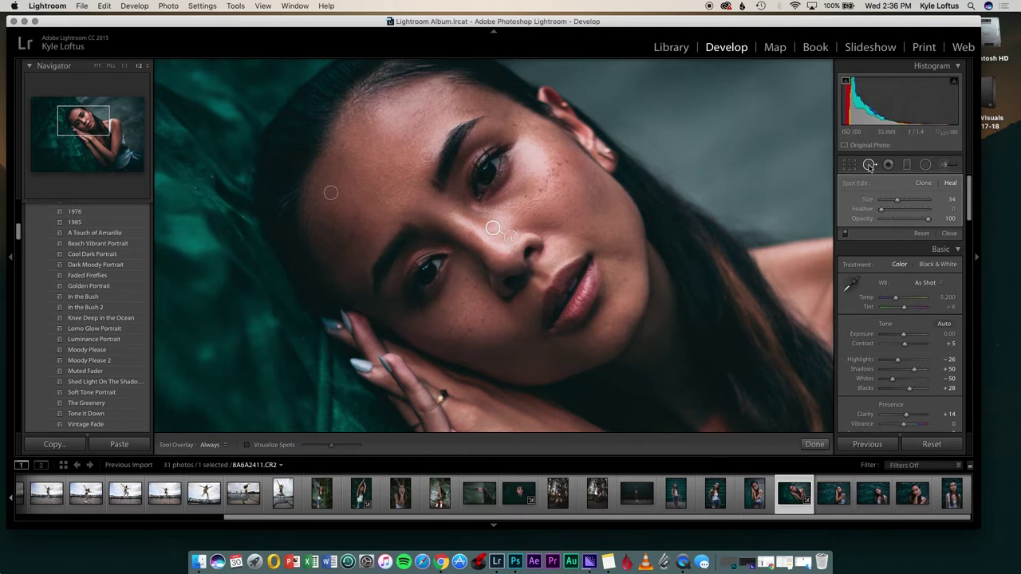
click(870, 165)
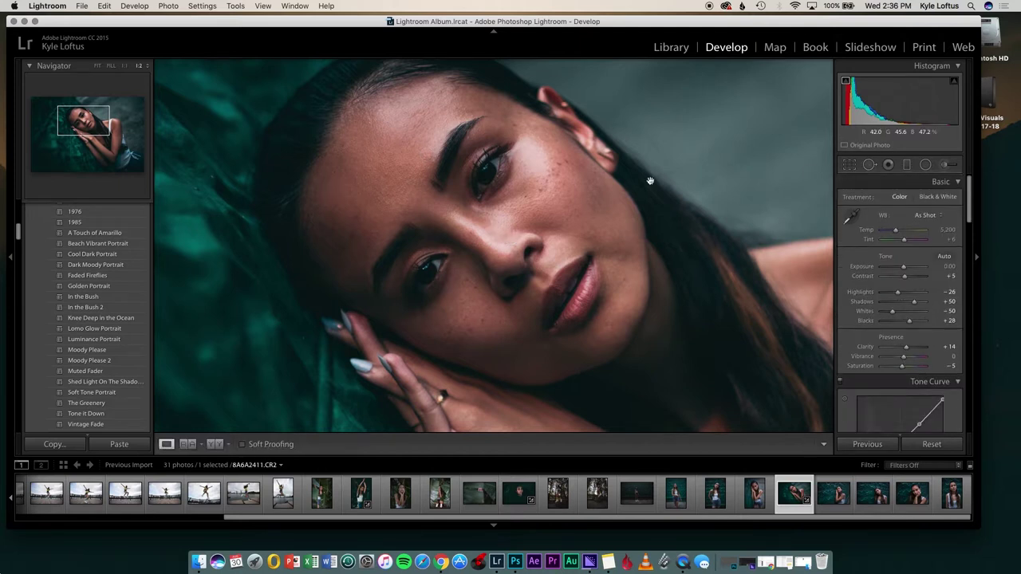
Start an Adjustment Brush with Clarity -85 and lowered exposure, painting her forehead
click(944, 165)
scroll(398, 129, up, 5)
click(355, 183)
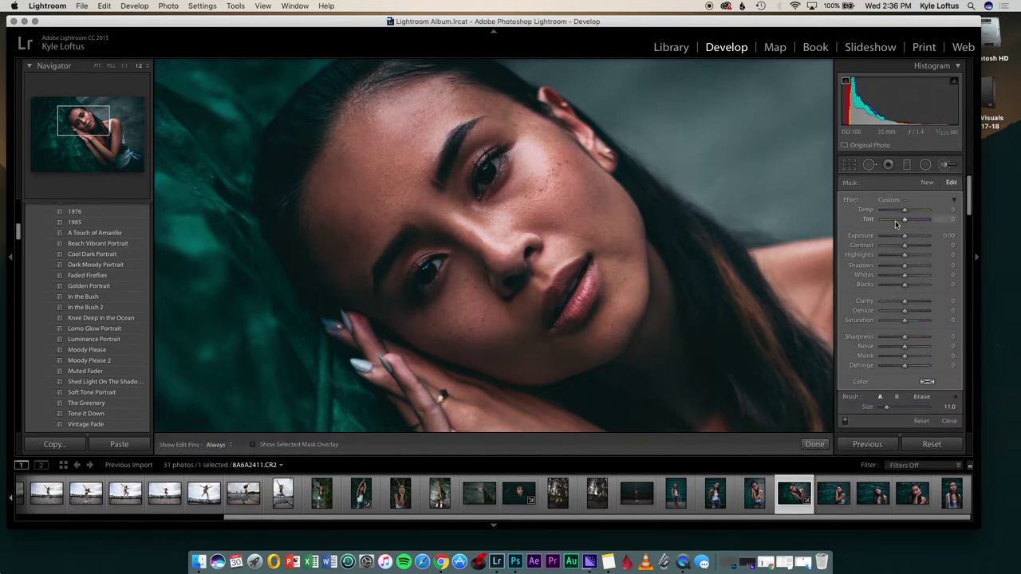
mouse_move(905, 237)
mouse_down()
mouse_move(915, 237)
mouse_move(884, 238)
mouse_up()
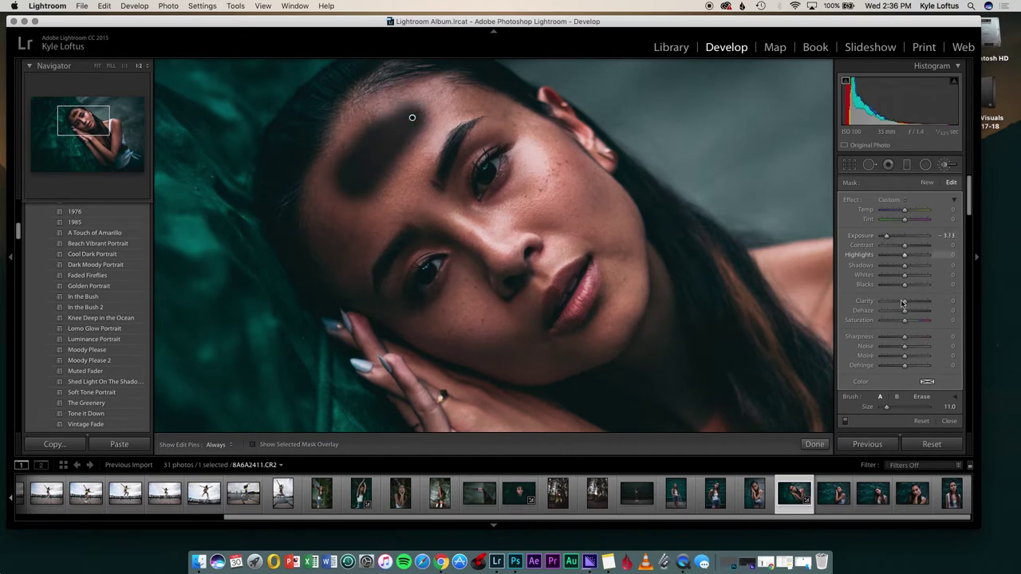
drag(905, 303, 890, 303)
key(h)
mouse_move(410, 127)
mouse_down()
mouse_move(403, 187)
mouse_move(422, 134)
mouse_move(483, 99)
mouse_move(501, 103)
mouse_move(407, 84)
mouse_move(362, 114)
mouse_move(322, 213)
mouse_move(321, 264)
mouse_move(353, 292)
mouse_move(379, 228)
mouse_move(368, 227)
mouse_move(381, 179)
mouse_move(371, 180)
mouse_move(469, 313)
mouse_move(465, 333)
mouse_move(473, 308)
mouse_up()
key(h)
With a smaller brush, paint the cheek, below the chin and above the upper lip
key(bracketleft)
key(bracketleft)
key(bracketleft)
key(bracketleft)
key(h)
mouse_move(468, 262)
mouse_down()
mouse_move(433, 333)
mouse_move(396, 313)
mouse_move(408, 333)
mouse_up()
mouse_move(439, 347)
mouse_down()
mouse_move(507, 375)
mouse_move(550, 375)
mouse_move(519, 382)
mouse_move(589, 365)
mouse_move(629, 332)
mouse_move(601, 366)
mouse_move(629, 327)
mouse_move(641, 278)
mouse_move(630, 208)
mouse_move(604, 199)
mouse_move(587, 176)
mouse_move(619, 197)
mouse_move(607, 178)
mouse_move(528, 113)
mouse_move(547, 141)
mouse_move(522, 142)
mouse_move(525, 209)
mouse_move(535, 183)
mouse_move(494, 206)
mouse_move(532, 171)
mouse_move(497, 208)
mouse_move(471, 213)
mouse_move(577, 233)
mouse_move(570, 225)
mouse_move(585, 211)
mouse_move(549, 211)
mouse_move(584, 202)
mouse_move(568, 200)
mouse_move(537, 155)
mouse_move(557, 184)
mouse_move(550, 152)
mouse_move(571, 164)
mouse_move(615, 269)
mouse_move(616, 212)
mouse_move(623, 255)
mouse_move(625, 240)
mouse_move(617, 310)
mouse_move(600, 332)
mouse_move(627, 278)
mouse_move(620, 273)
mouse_move(609, 326)
mouse_move(572, 351)
mouse_move(506, 358)
mouse_move(481, 304)
mouse_move(486, 332)
mouse_move(513, 333)
mouse_move(498, 309)
mouse_up()
key(h)
key(bracketleft)
key(bracketleft)
key(h)
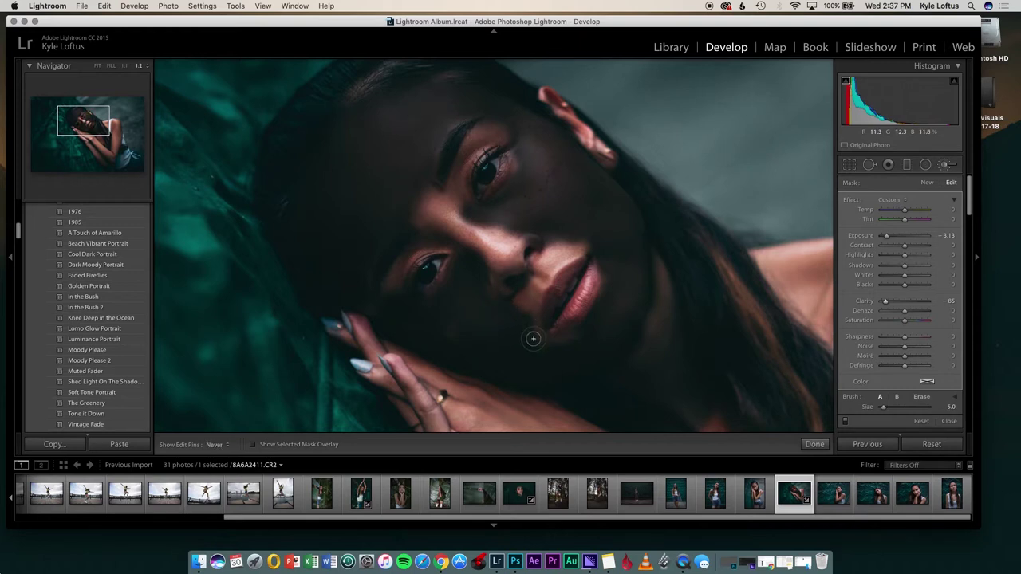
mouse_move(519, 318)
mouse_down()
mouse_move(533, 285)
mouse_move(511, 310)
mouse_move(543, 272)
mouse_move(533, 293)
mouse_move(591, 241)
mouse_move(535, 273)
mouse_move(557, 238)
mouse_move(509, 201)
mouse_move(496, 223)
mouse_move(482, 223)
mouse_move(422, 189)
mouse_move(441, 220)
mouse_move(417, 217)
mouse_move(457, 247)
mouse_move(455, 223)
mouse_up()
Check the mask and reset the brush Exposure to 0
key(h)
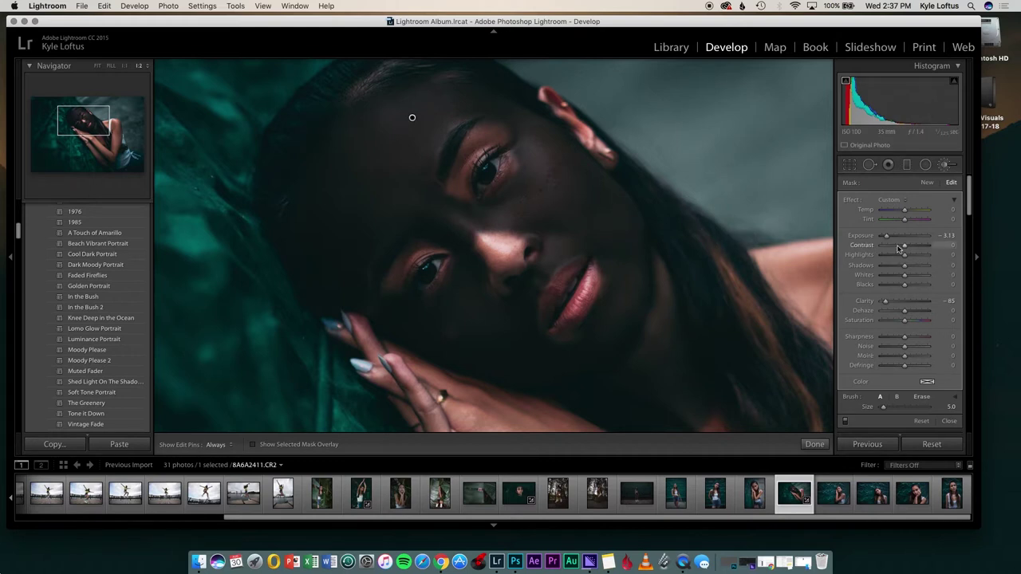
click(947, 237)
text(0)
key(Return)
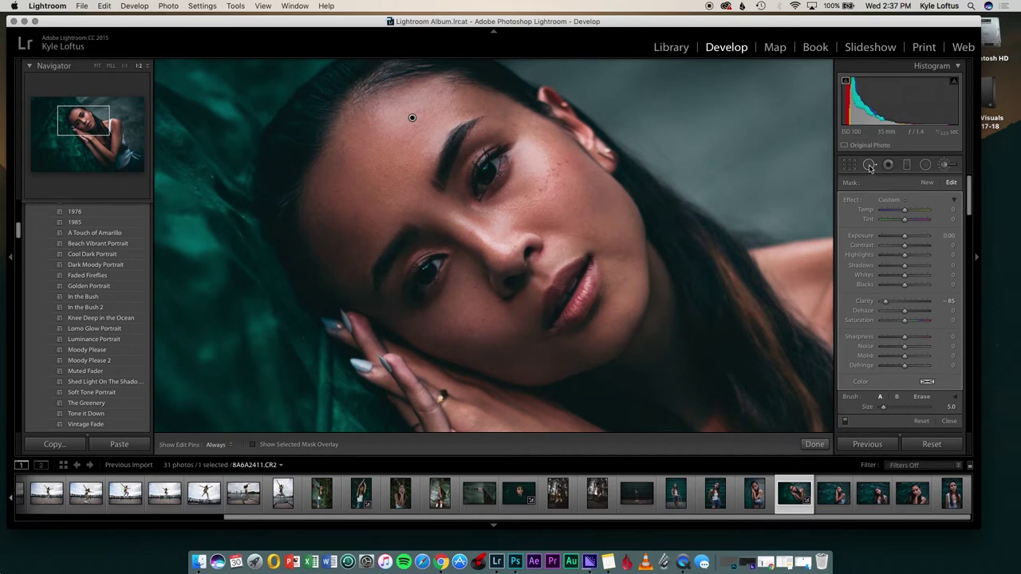
Heal the small blemishes near her eye, temple and across her cheek
key(q)
click(515, 125)
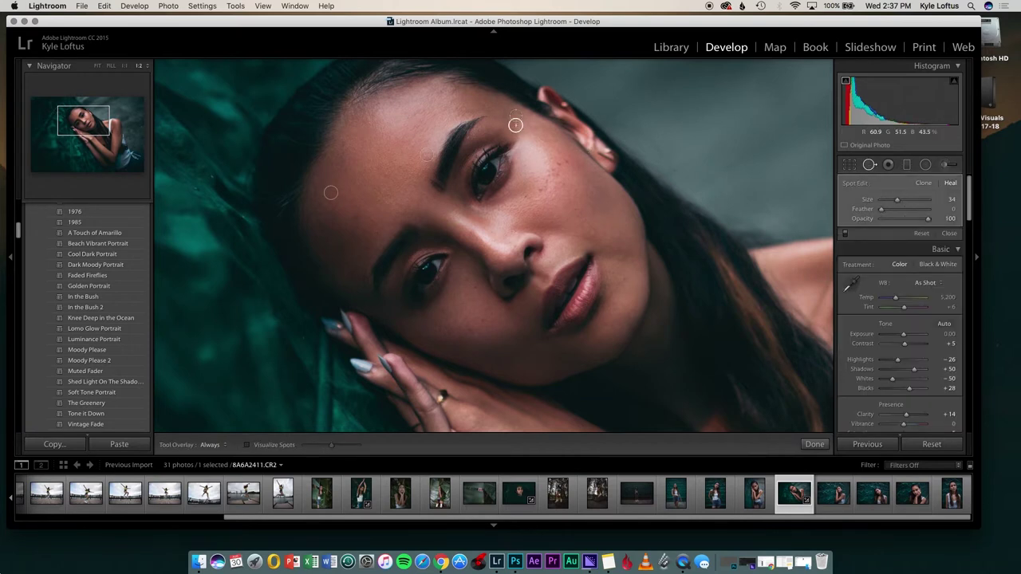
click(517, 113)
click(540, 190)
click(476, 289)
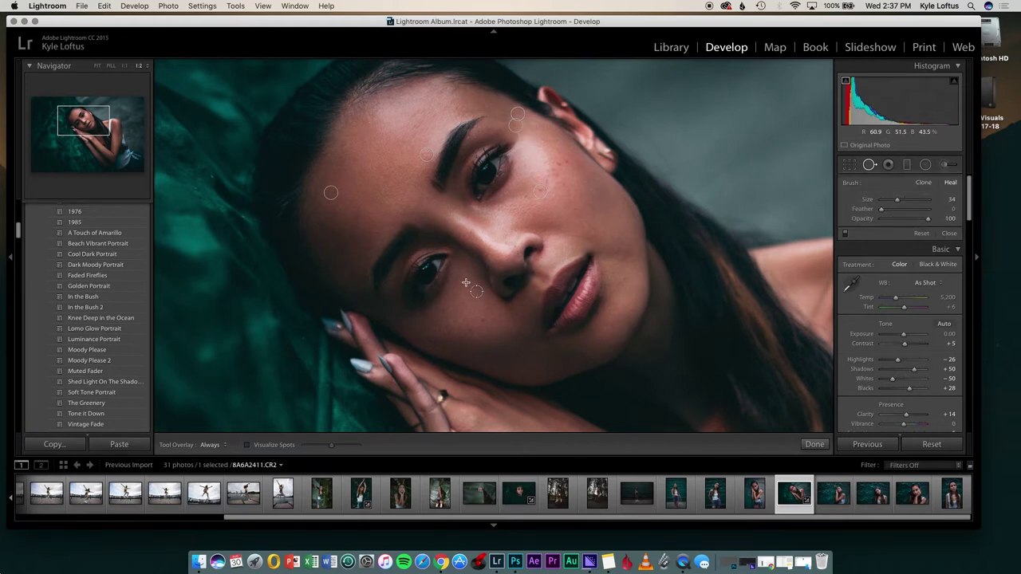
click(576, 190)
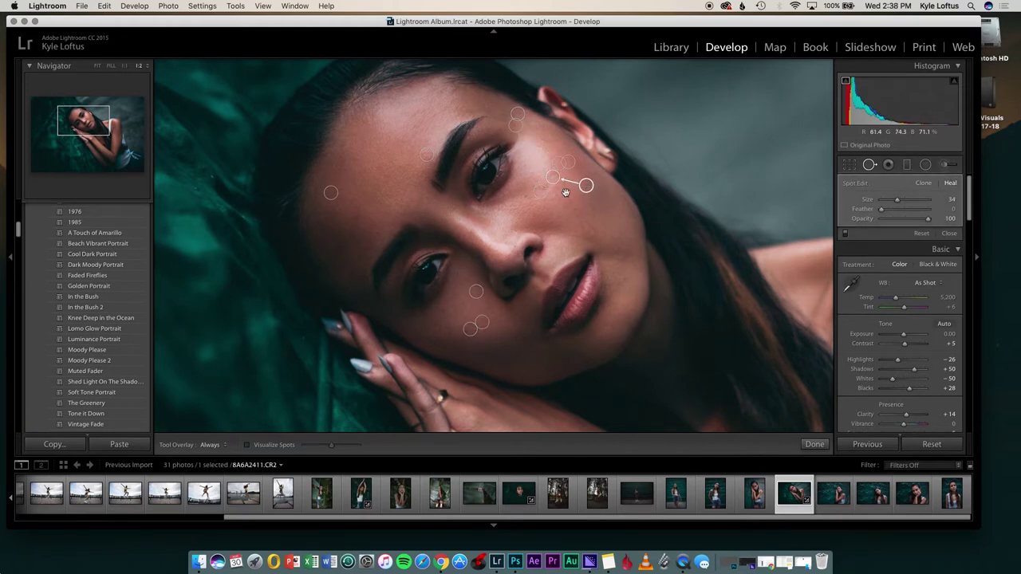
click(449, 327)
click(479, 295)
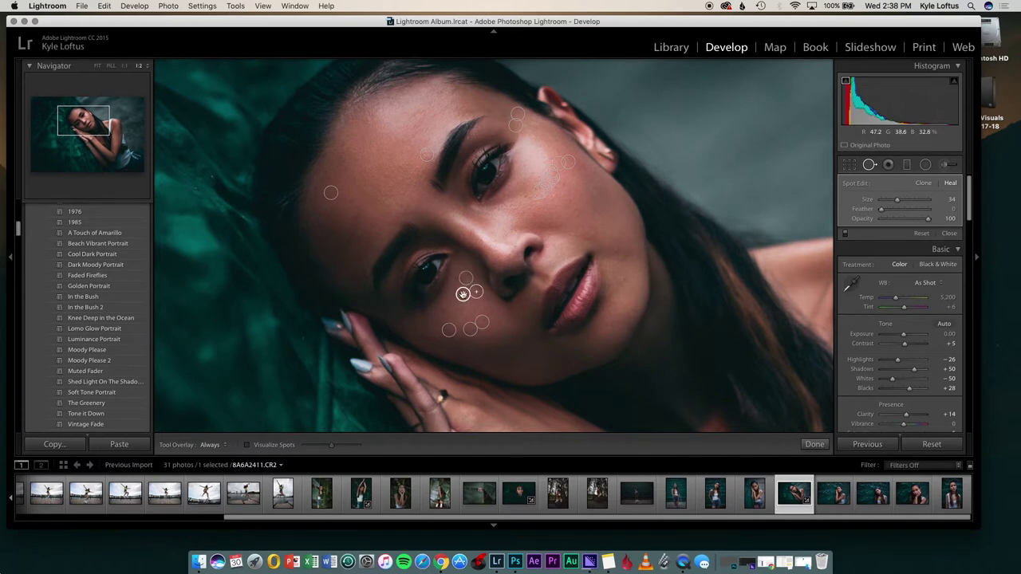
click(869, 165)
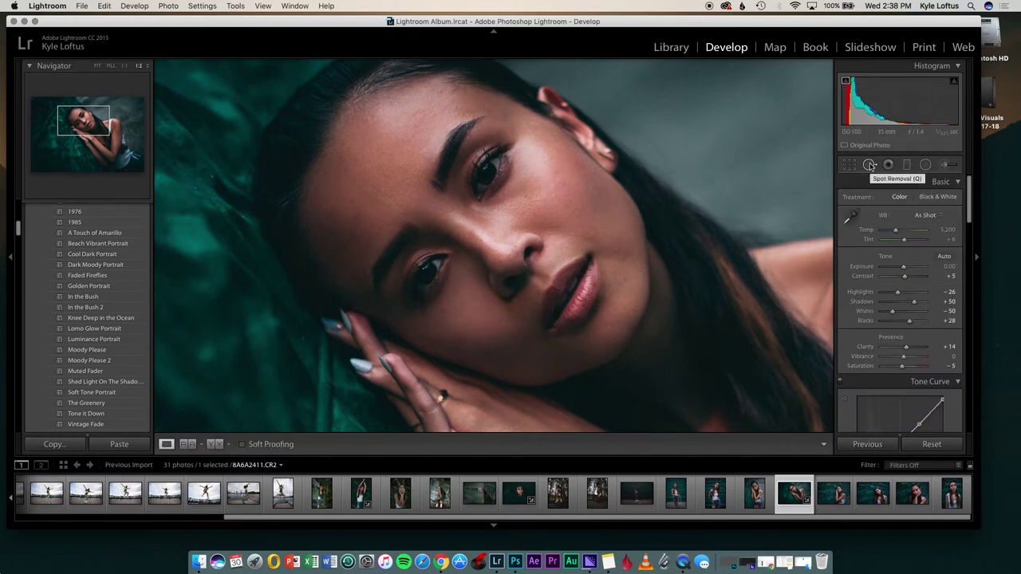
click(944, 165)
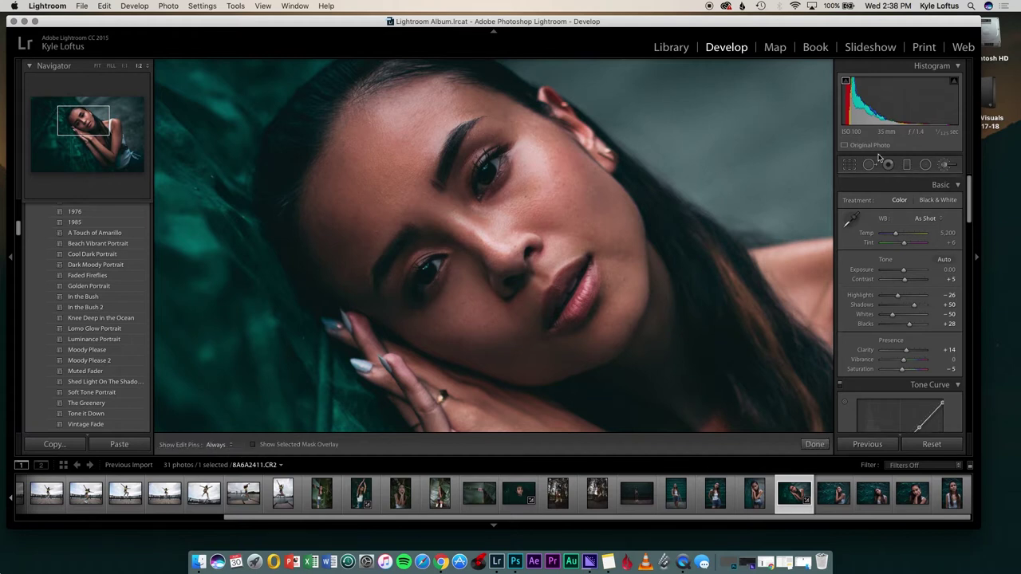
Paint a brush mask over her eye and set Exposure 0.53 and Shadows 27
key(bracketleft)
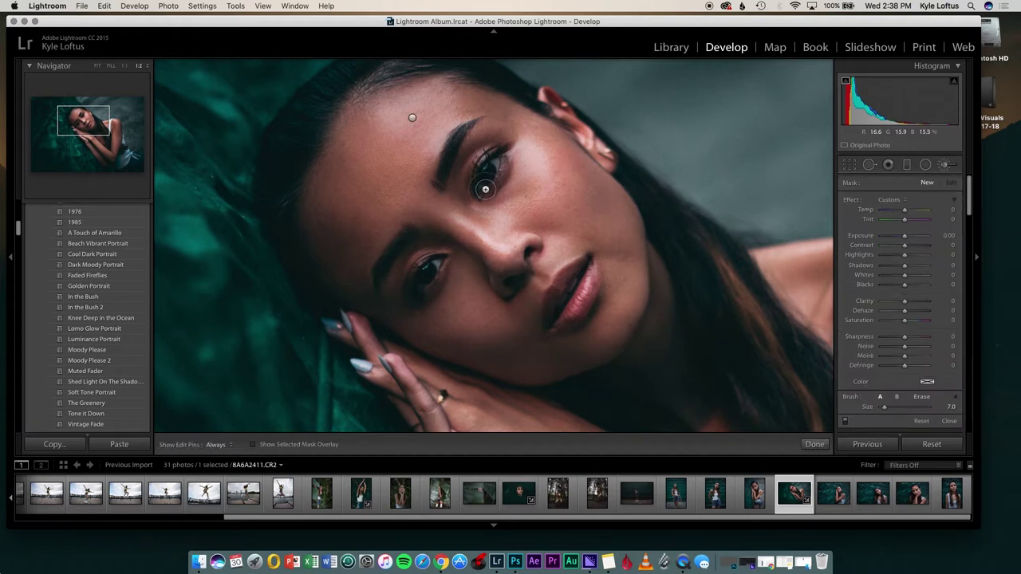
key(h)
click(479, 194)
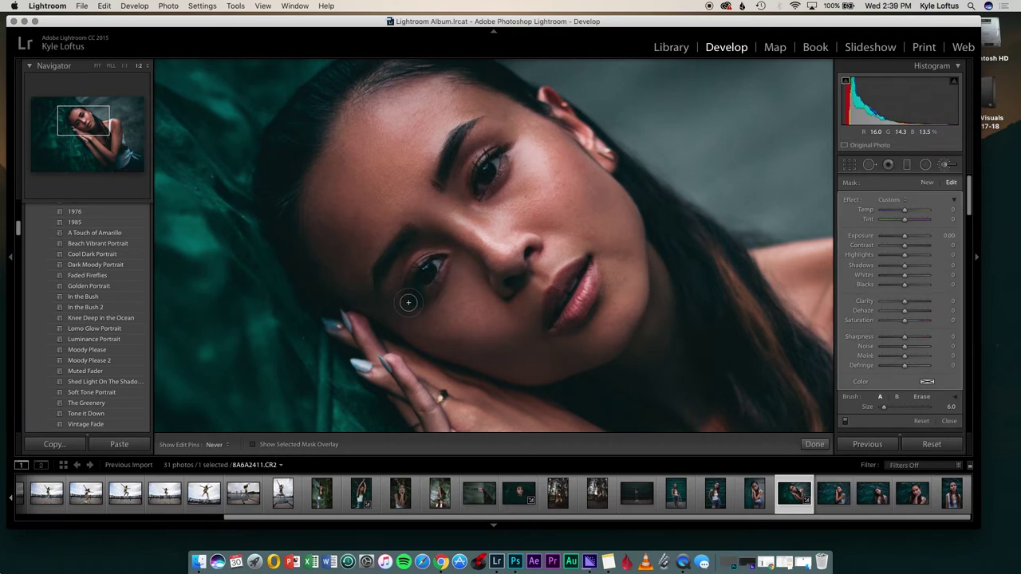
key(h)
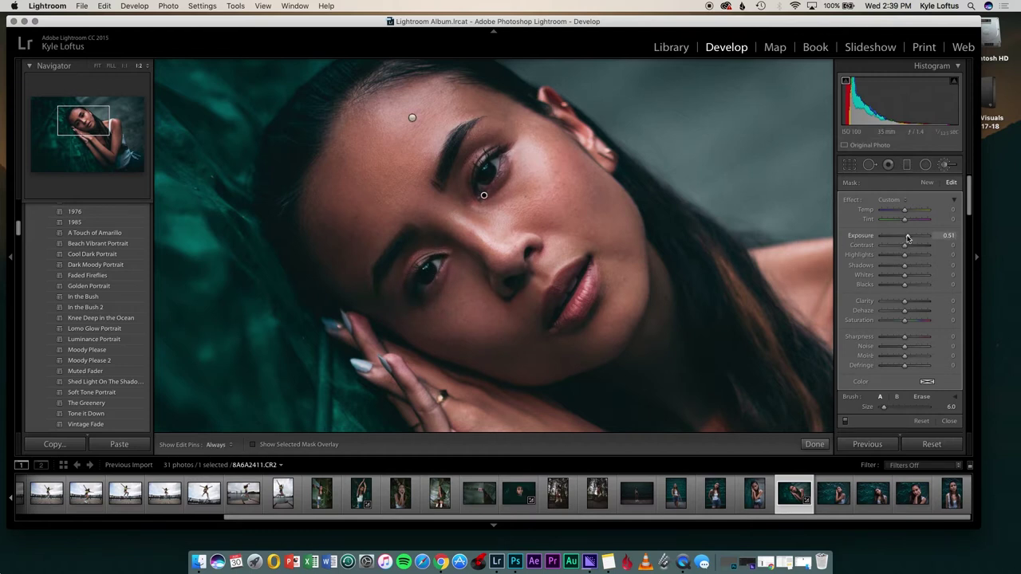
mouse_move(902, 238)
mouse_down()
mouse_move(882, 240)
mouse_move(909, 239)
mouse_up()
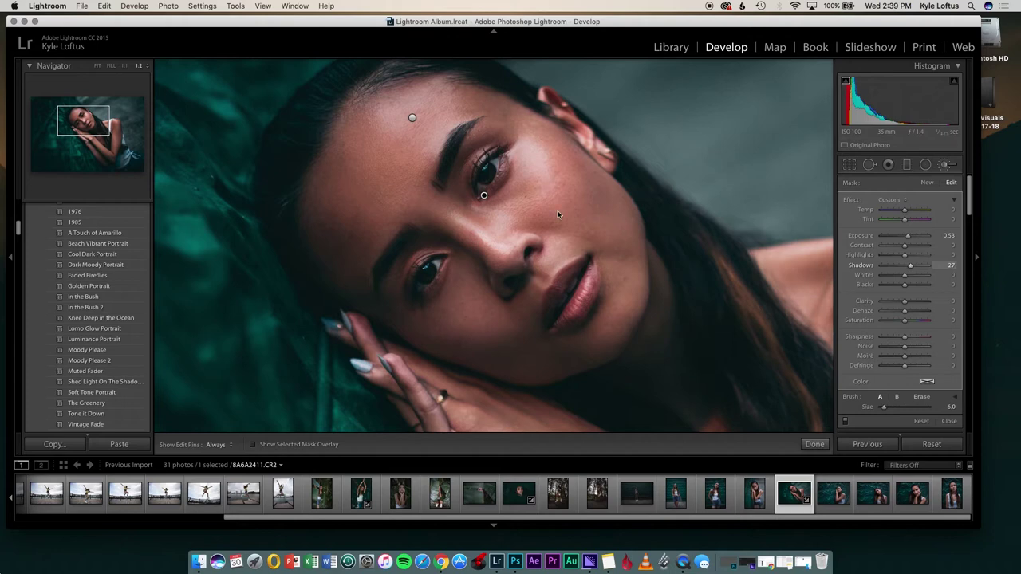
Zoom to 1:1 on the eye and paint a new brush with Exposure 0.53 and raised Highlights 19
key(k)
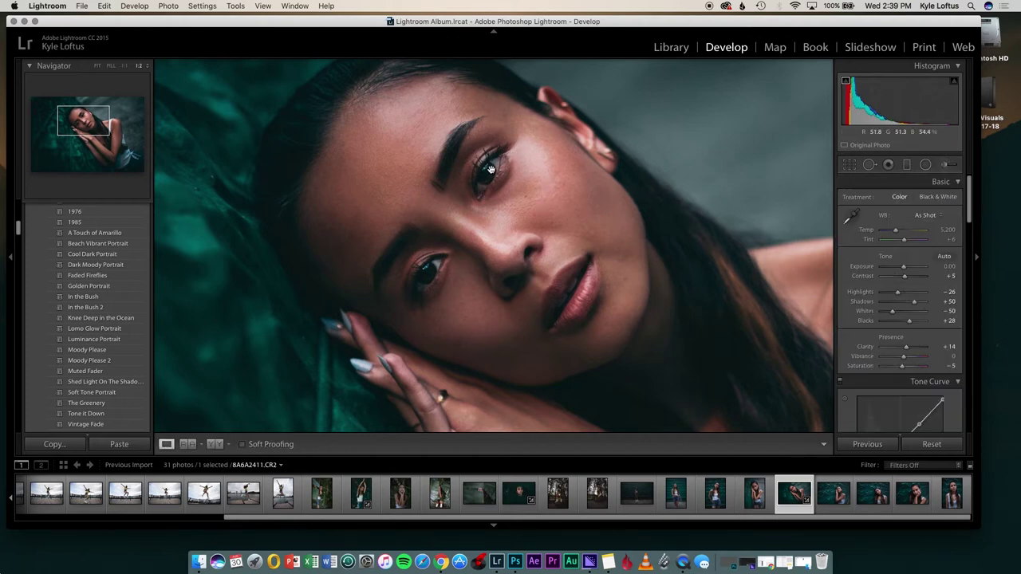
click(491, 169)
click(491, 169)
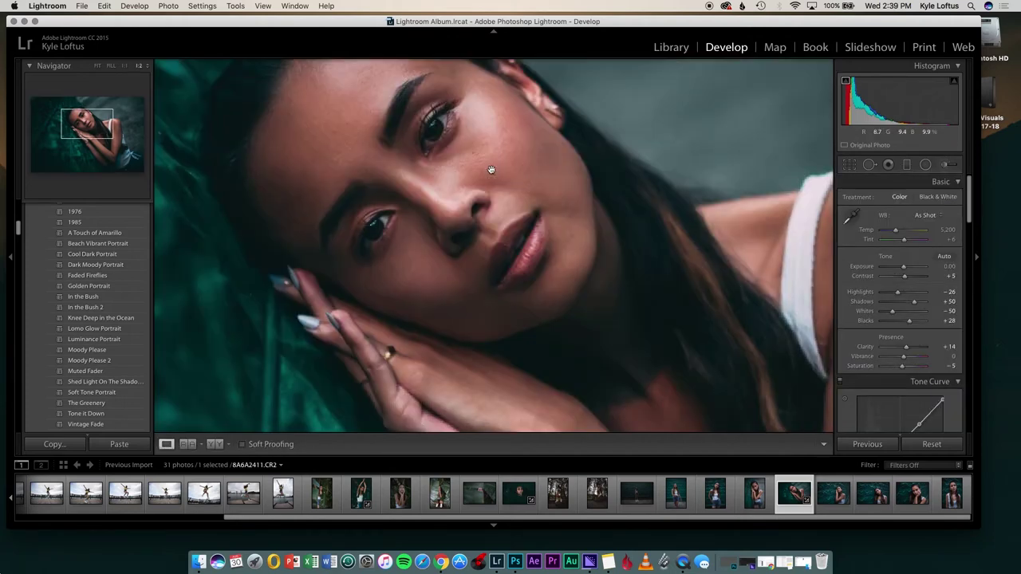
key(super+equal)
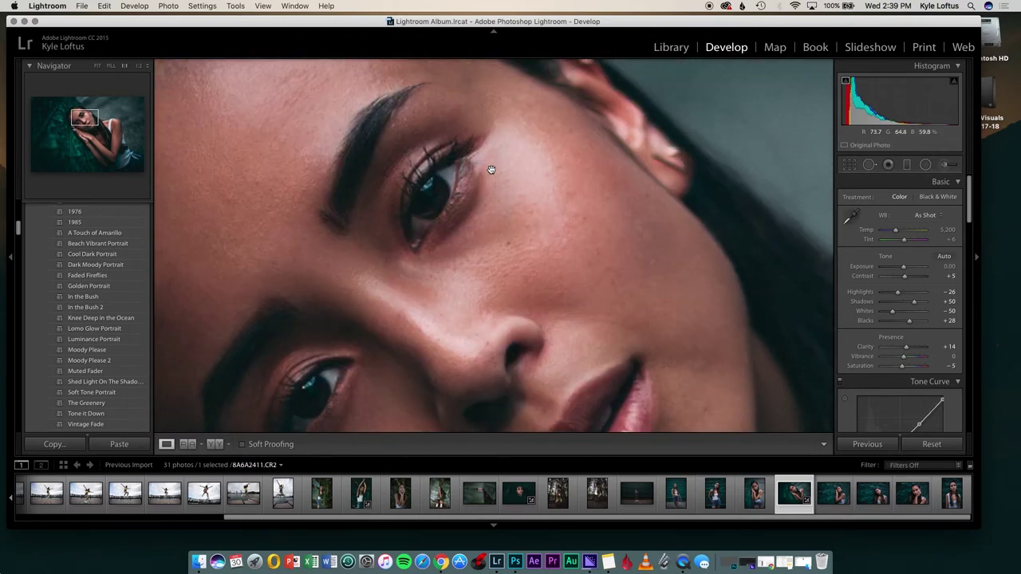
drag(491, 169, 517, 208)
click(944, 165)
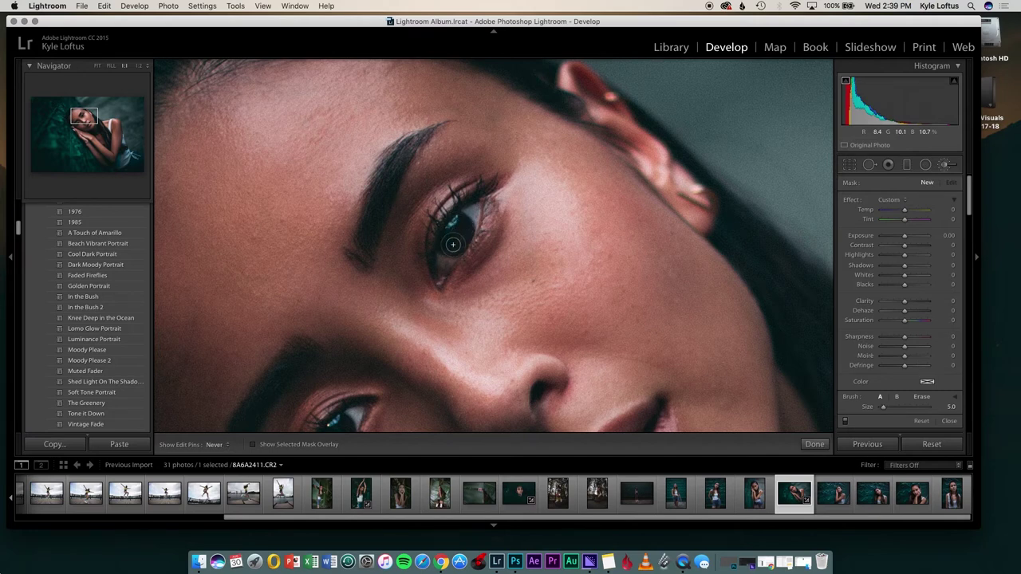
key(h)
drag(905, 236, 909, 237)
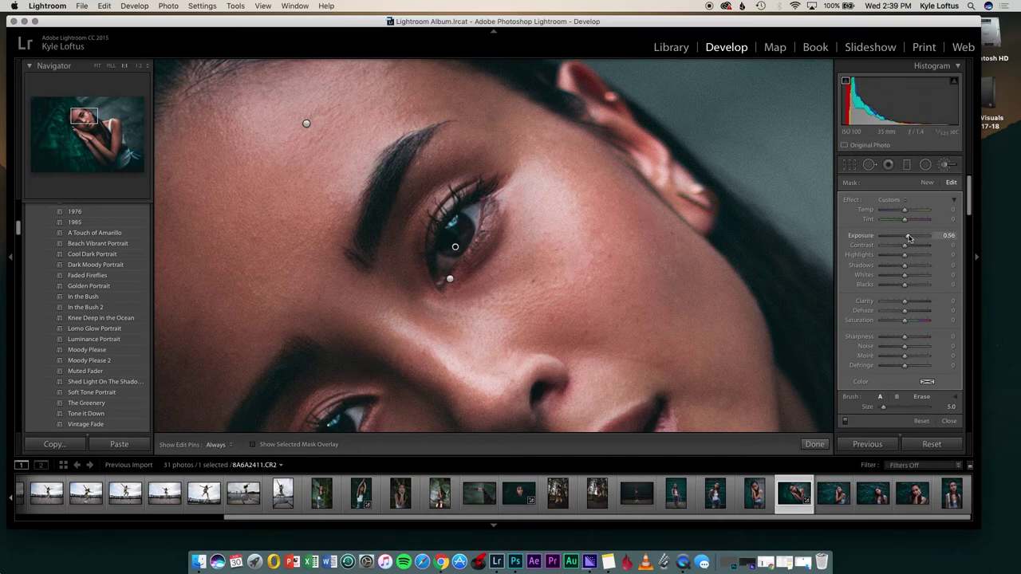
drag(905, 255, 910, 257)
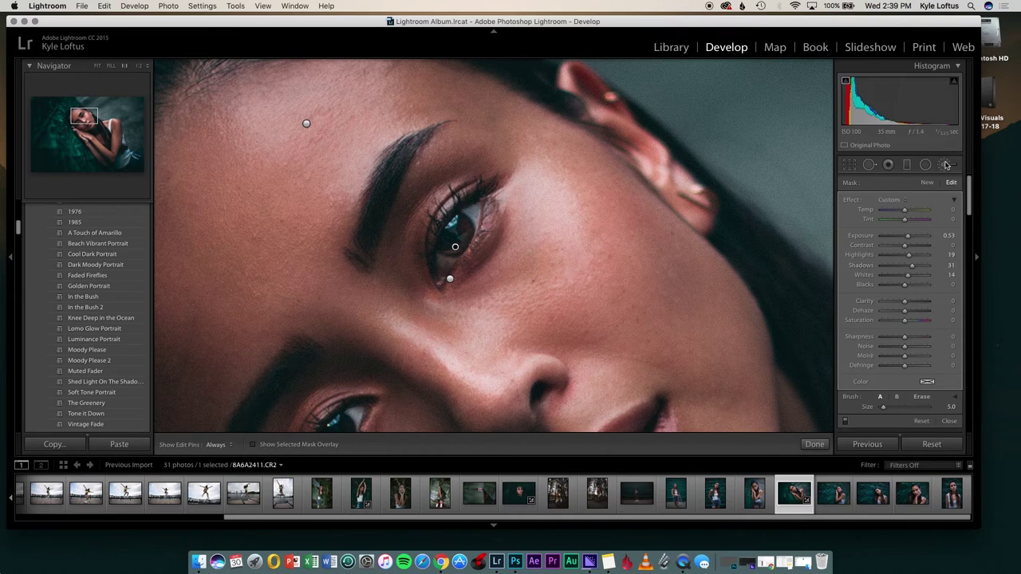
Reselect the eye mask to set Shadows 31 and Whites 14, then close the brush
click(888, 165)
scroll(570, 303, down, 5)
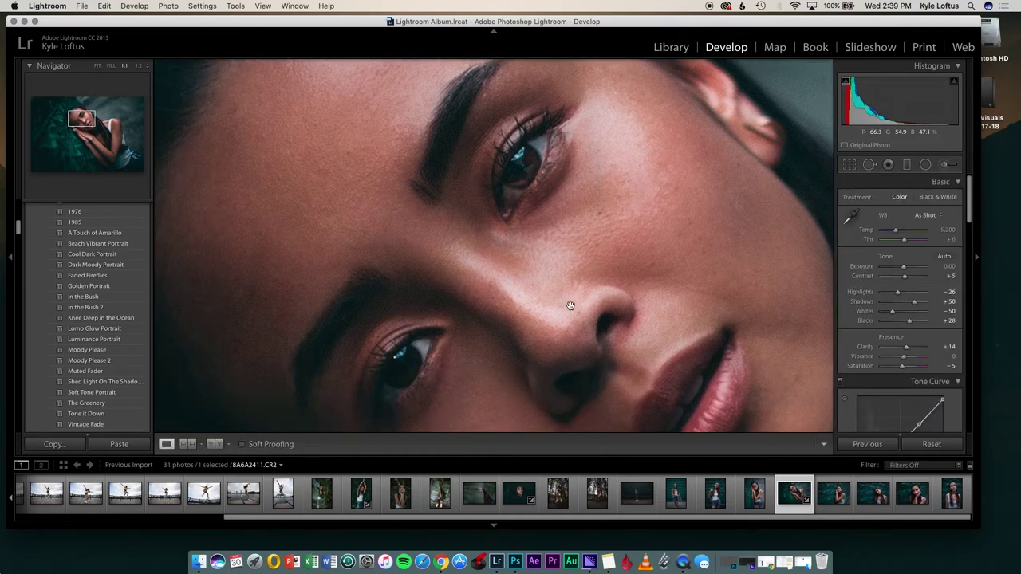
click(943, 165)
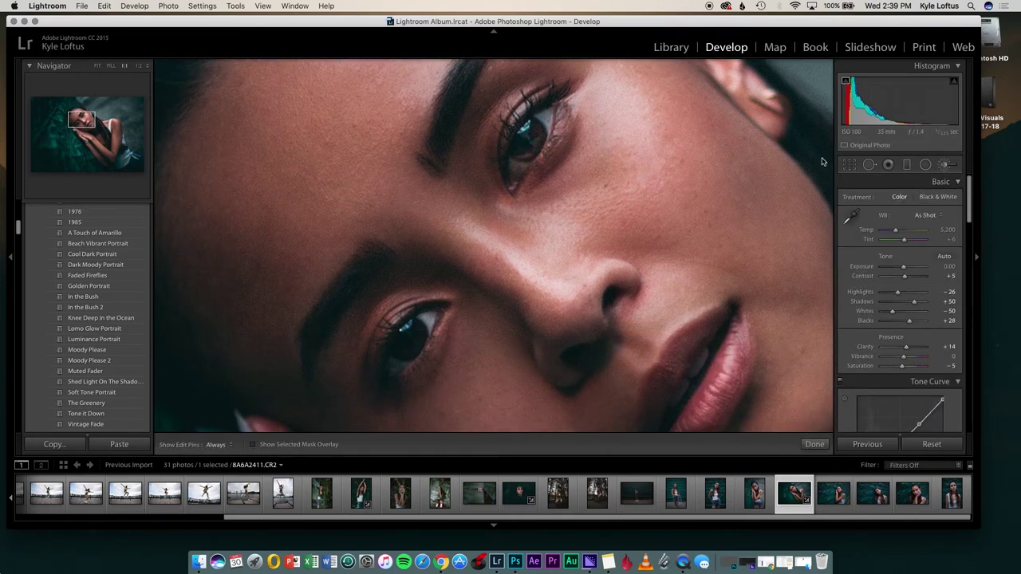
click(528, 151)
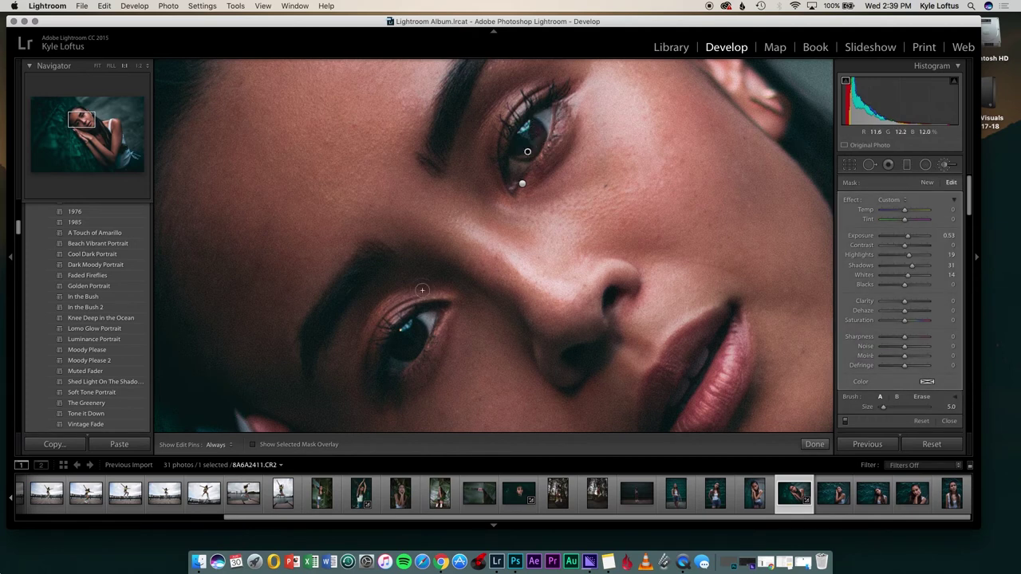
key(h)
key(h)
click(944, 168)
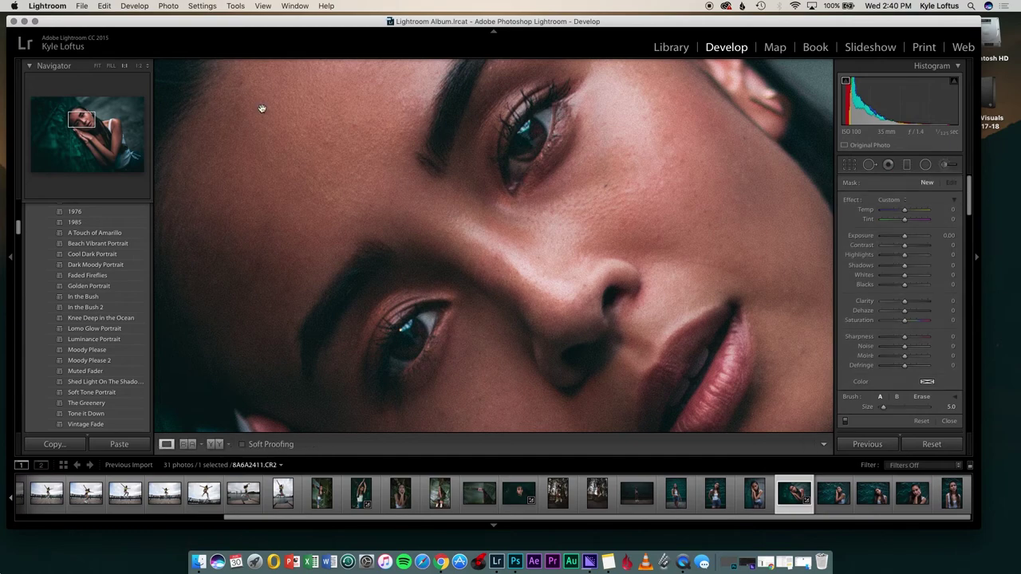
Raise the eye brush to Exposure 0.82, Shadows 44, Clarity 11 and Saturation 30 at 1:1
click(94, 67)
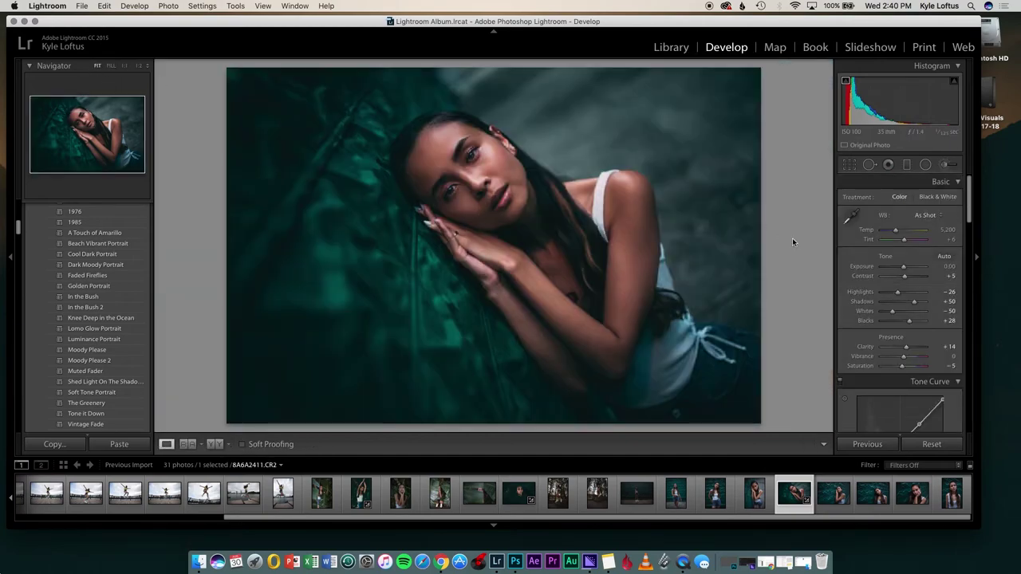
click(458, 175)
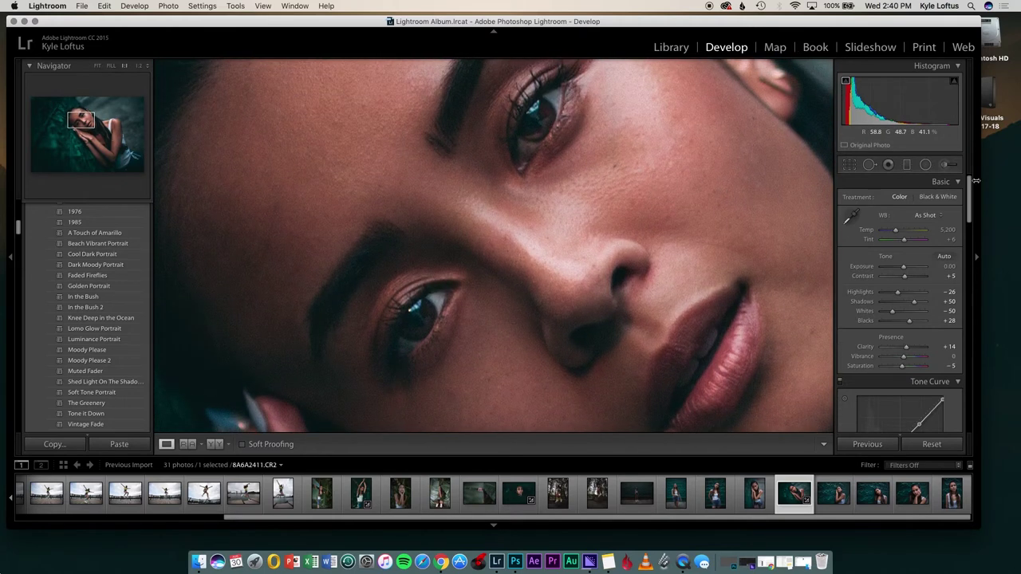
click(952, 164)
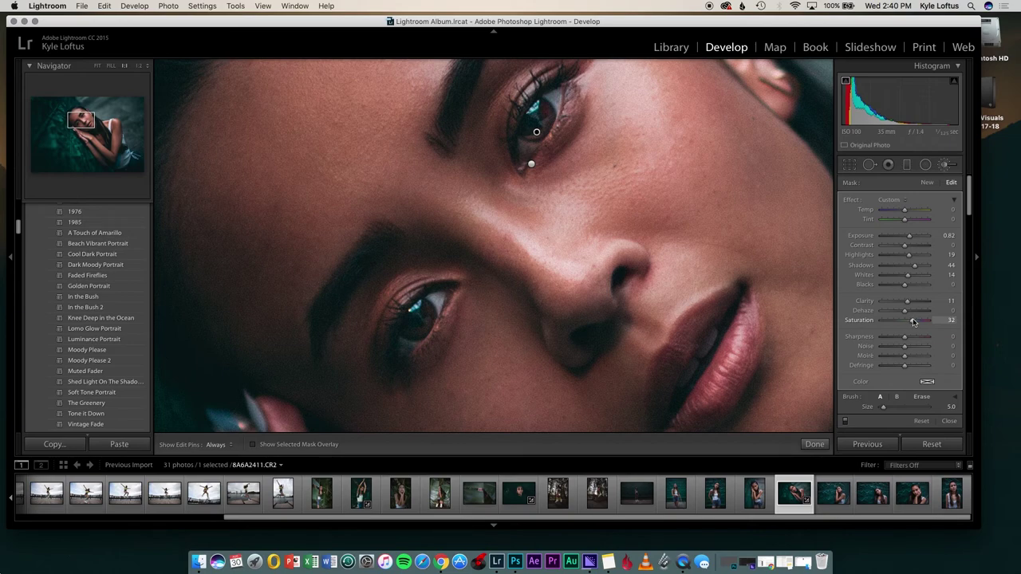
click(97, 66)
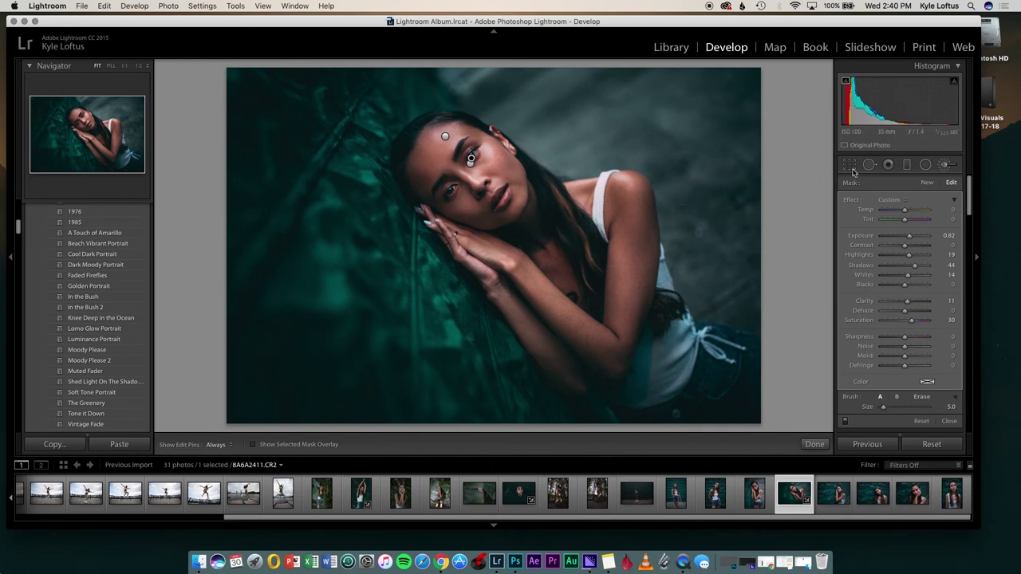
Close the eye brush and export the photo via the Export One File dialog
click(952, 168)
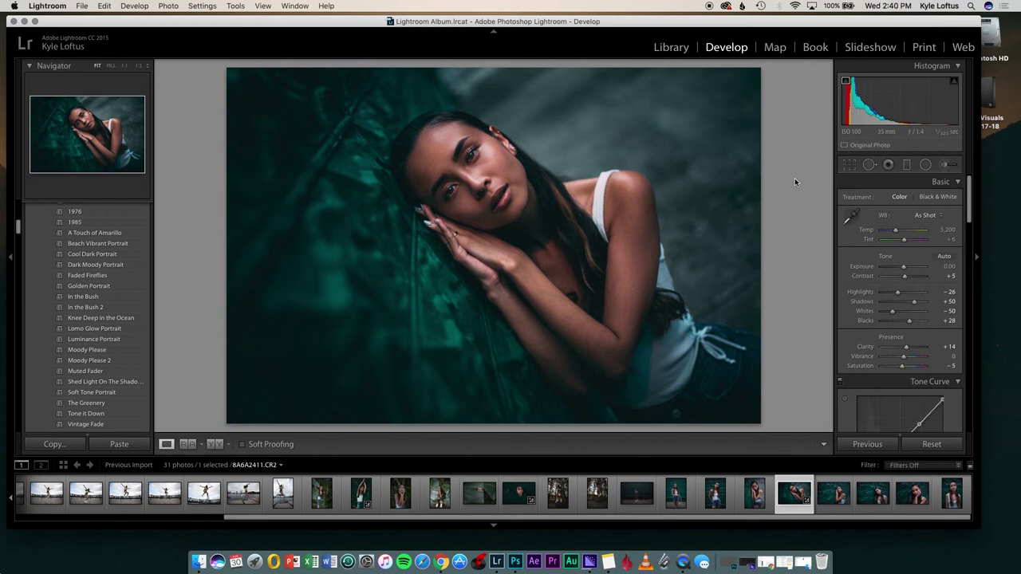
key(super+shift+e)
key(Return)
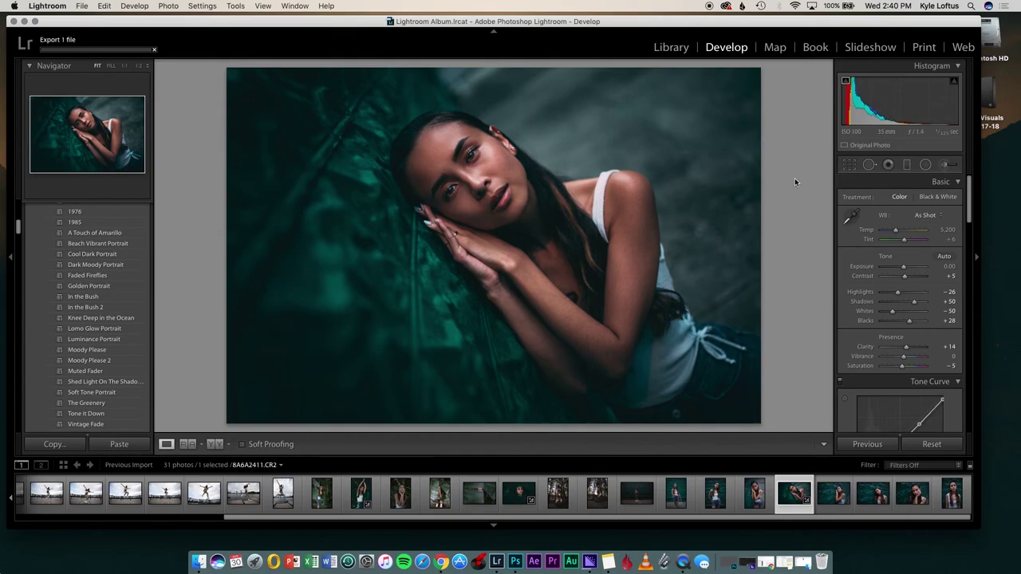